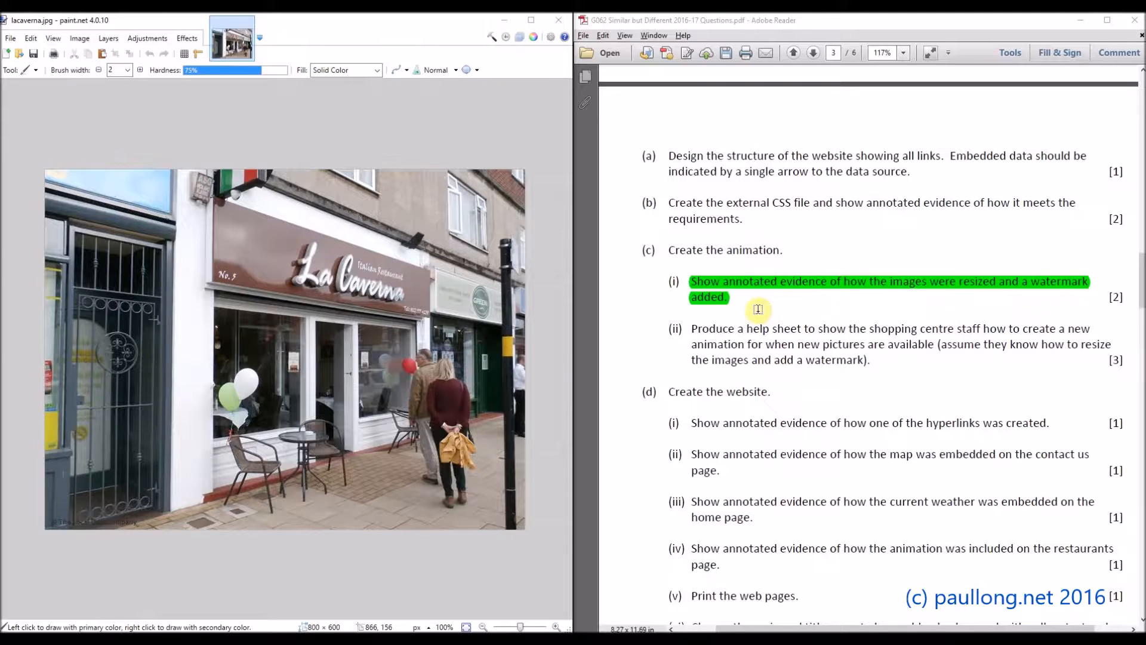
# Review the task PDF's requirements for resizing the restaurant pictures and adding the watermark
pyautogui.scroll(4, 836, 341)
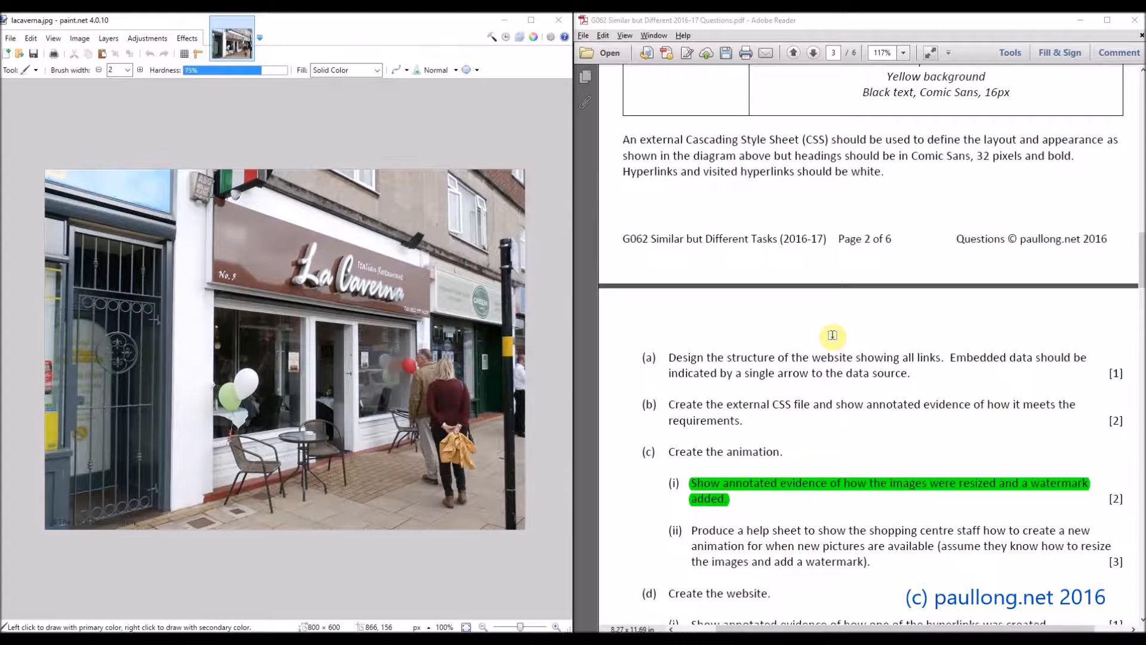
pyautogui.scroll(10, 832, 335)
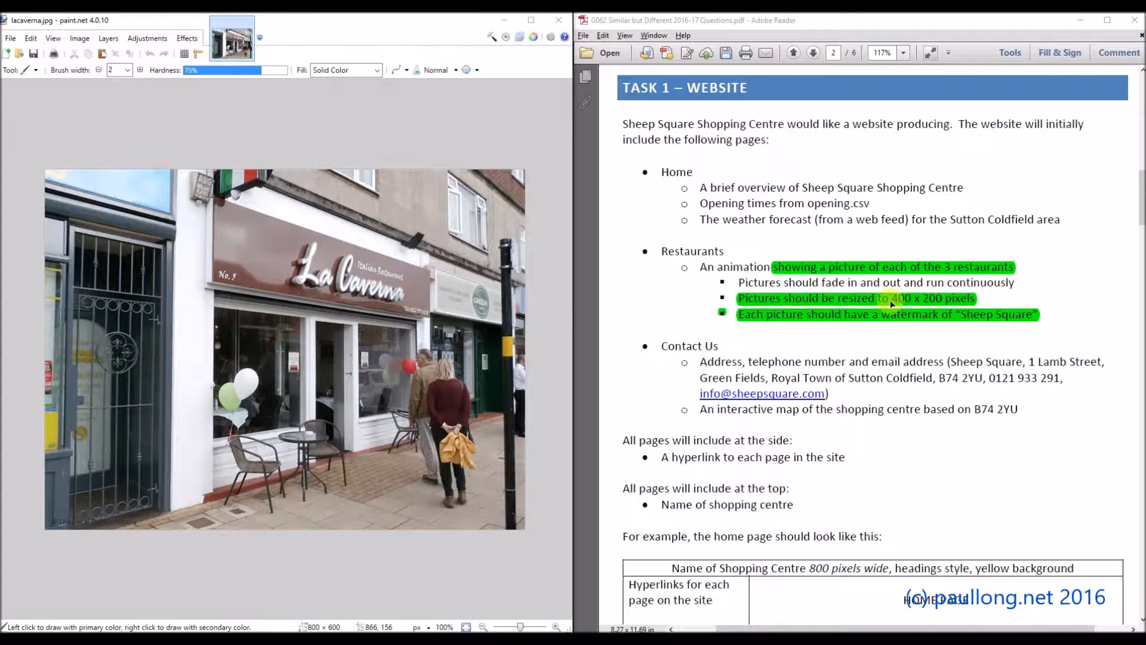
pyautogui.scroll(-10, 903, 305)
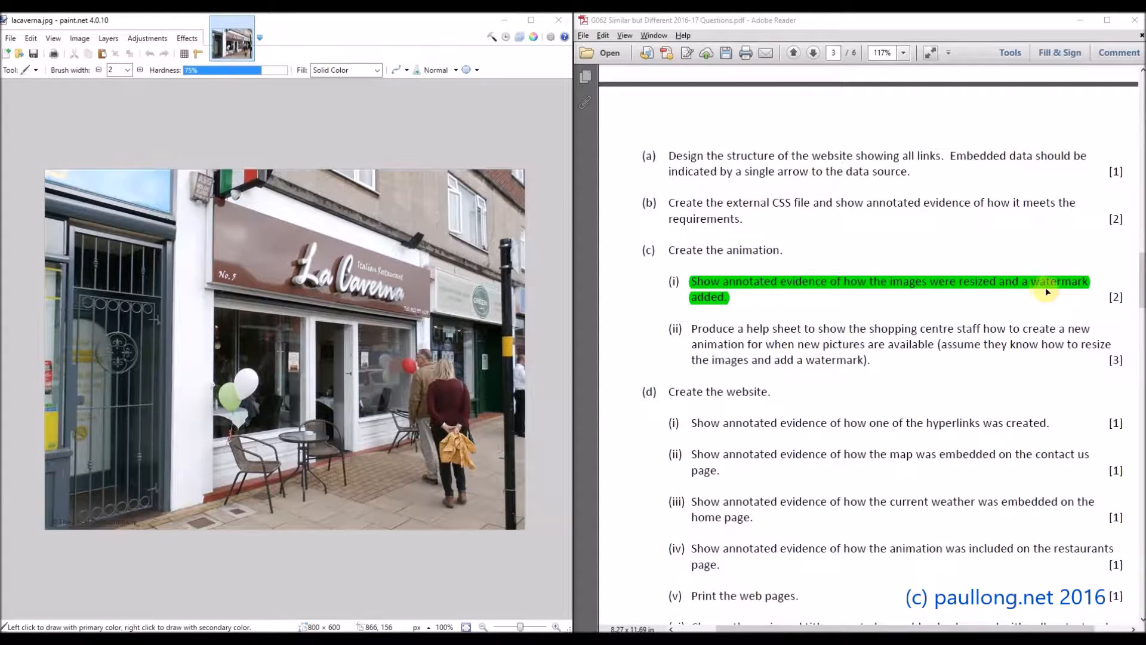
pyautogui.scroll(10, 989, 292)
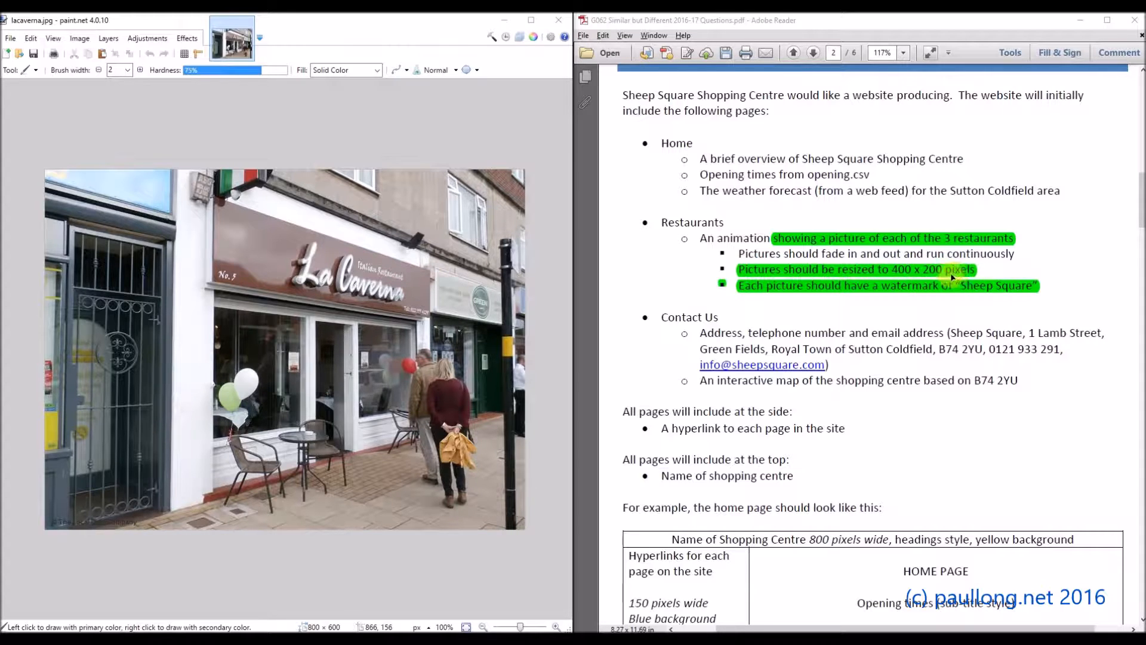
pyautogui.click(127, 20)
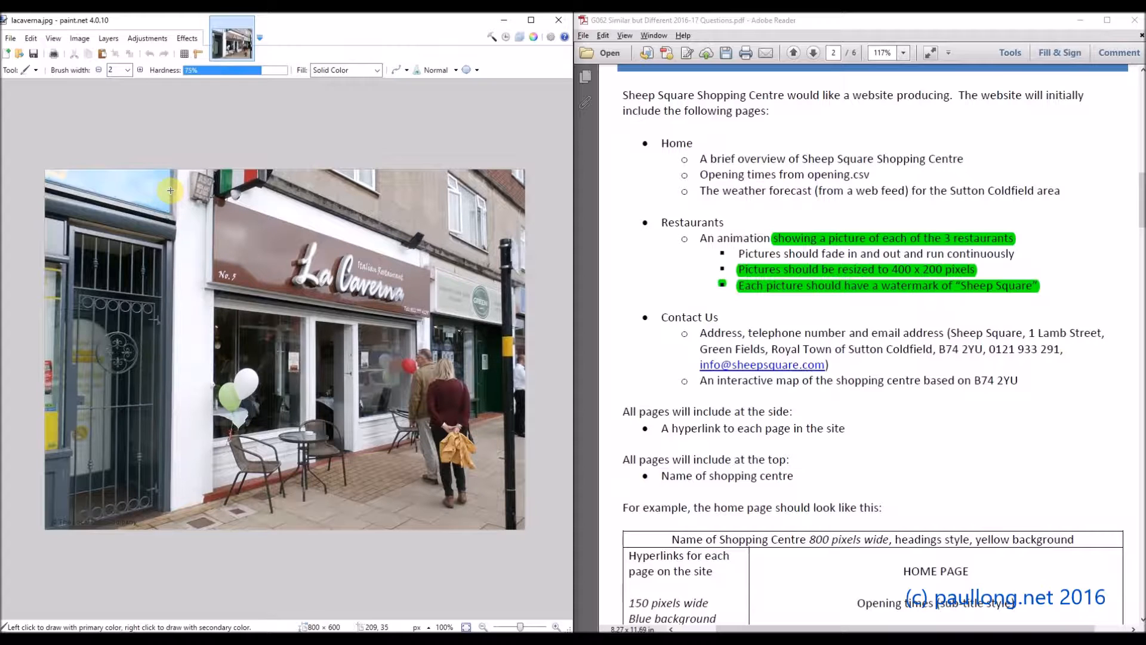
pyautogui.moveTo(171, 191); pyautogui.dragTo(291, 292)
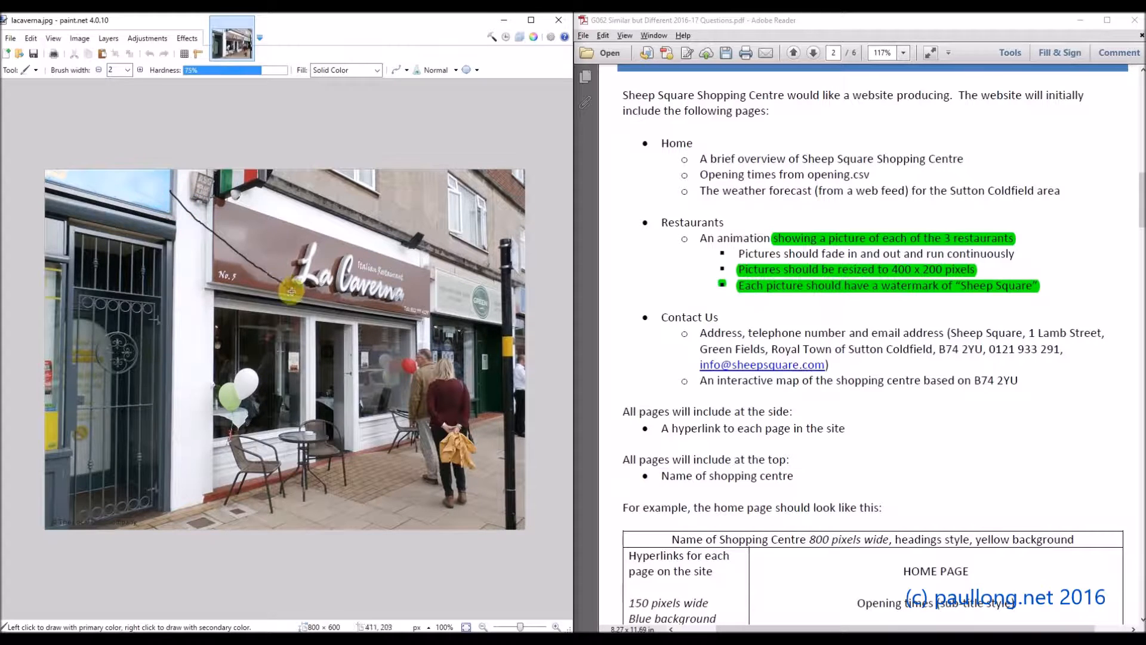
pyautogui.click(30, 38)
pyautogui.click(36, 51)
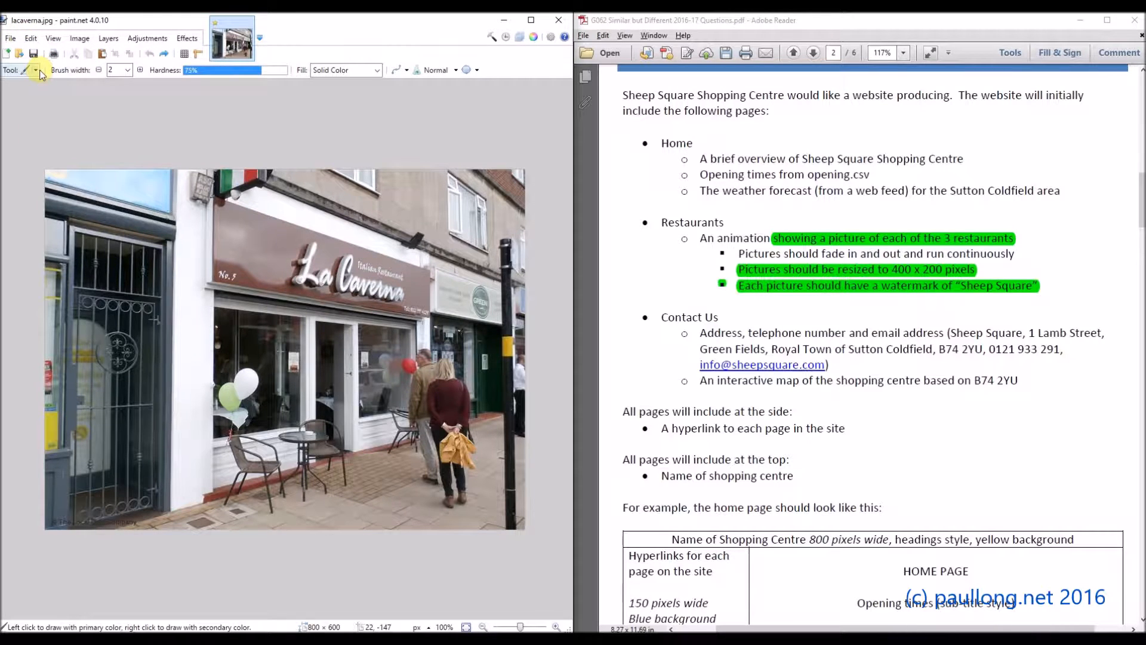
# Crop the restaurant photo to a rectangular selection of about 448 x 232 pixels around the La Caverna shop sign
pyautogui.click(36, 70)
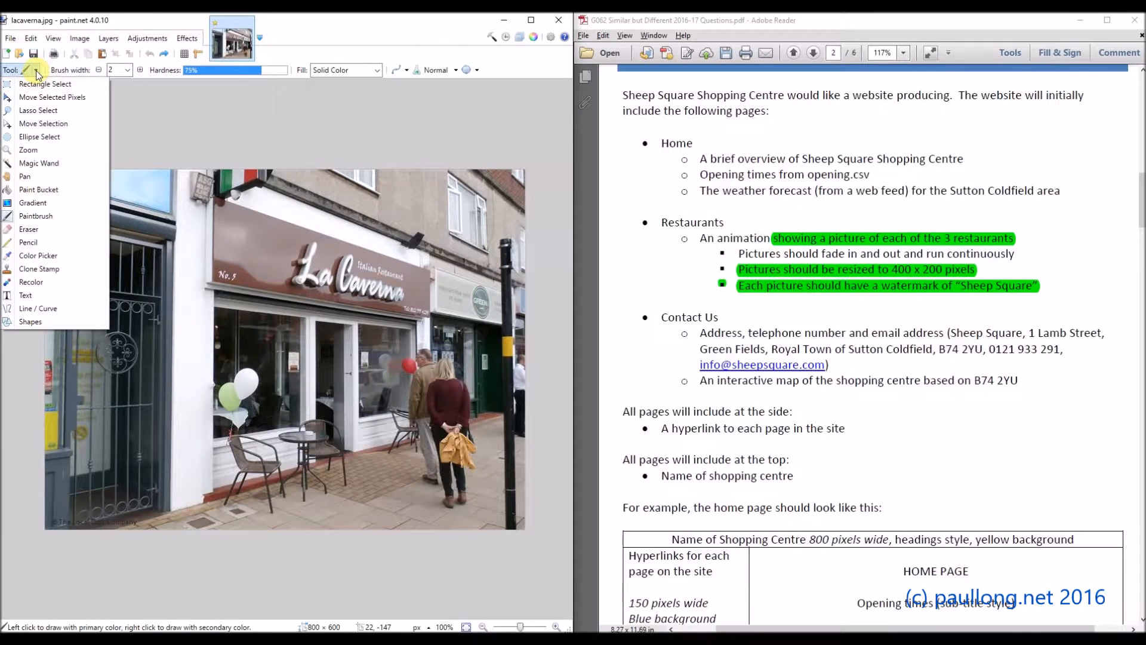
pyautogui.click(41, 88)
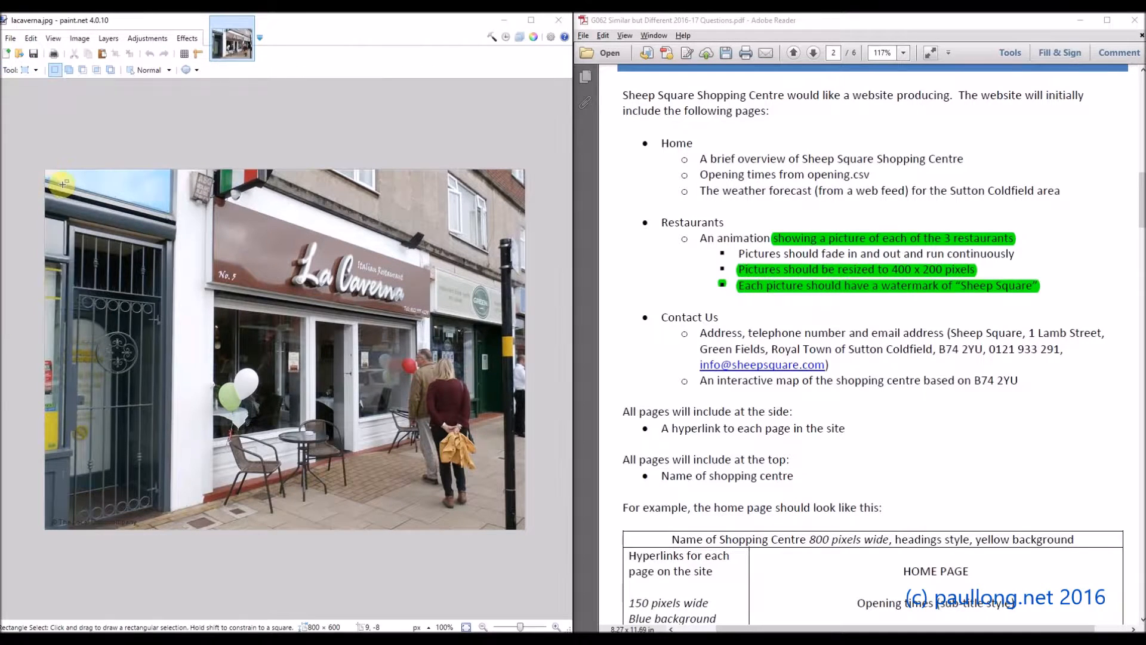
pyautogui.click(196, 192)
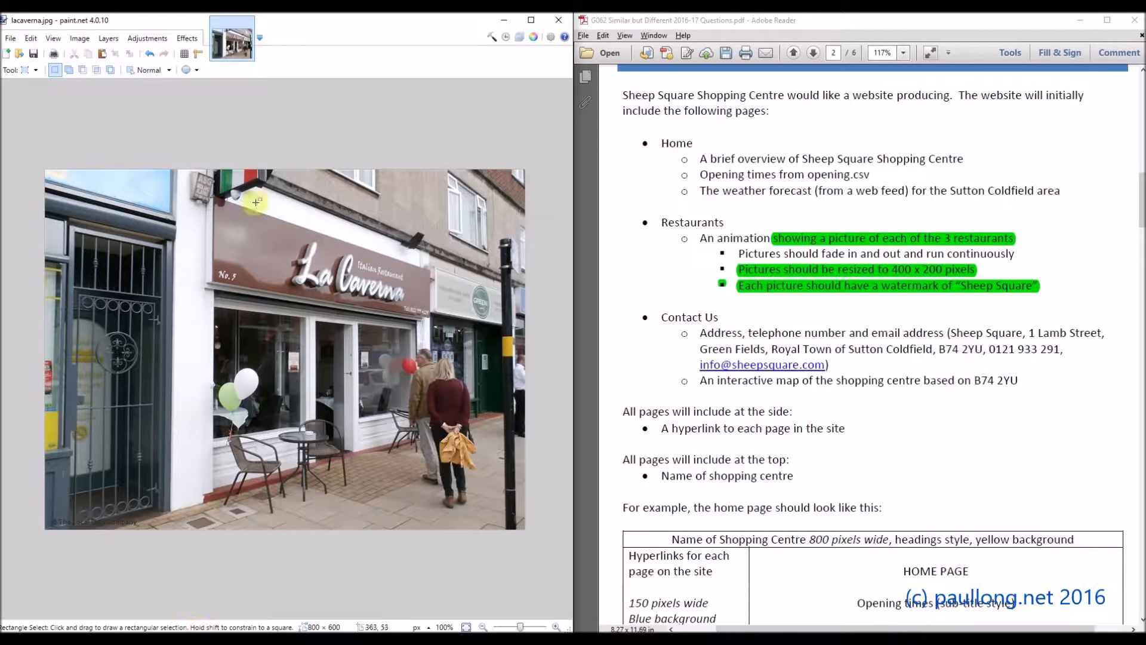
pyautogui.moveTo(205, 198); pyautogui.dragTo(458, 341)
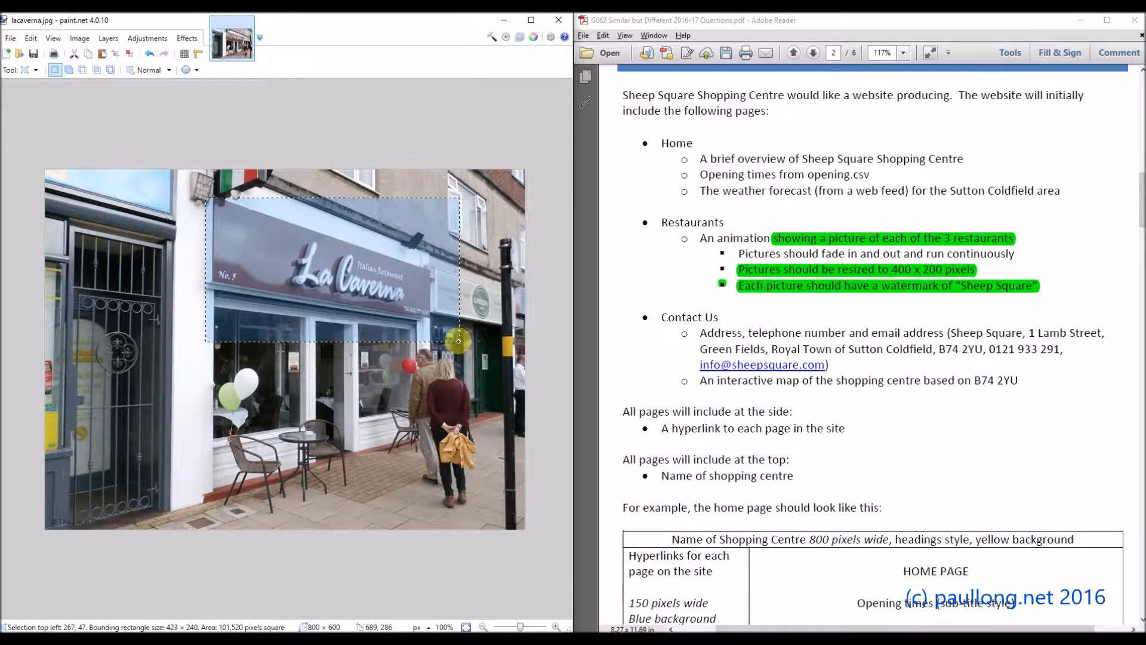
pyautogui.moveTo(458, 341); pyautogui.dragTo(475, 349)
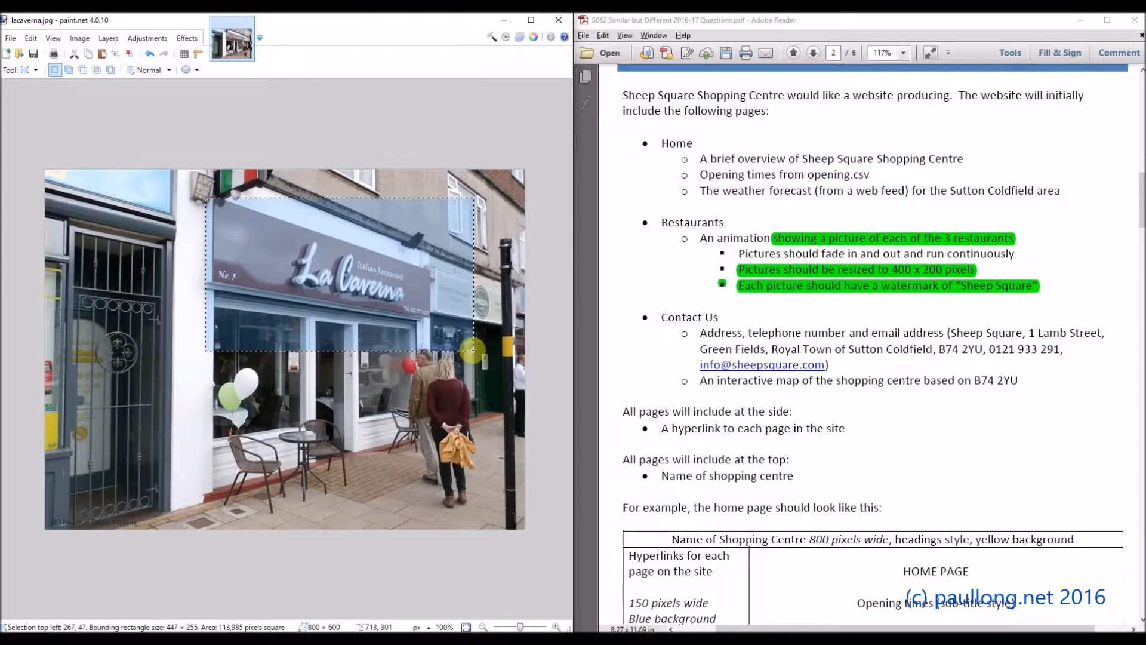
pyautogui.moveTo(478, 348); pyautogui.dragTo(475, 342)
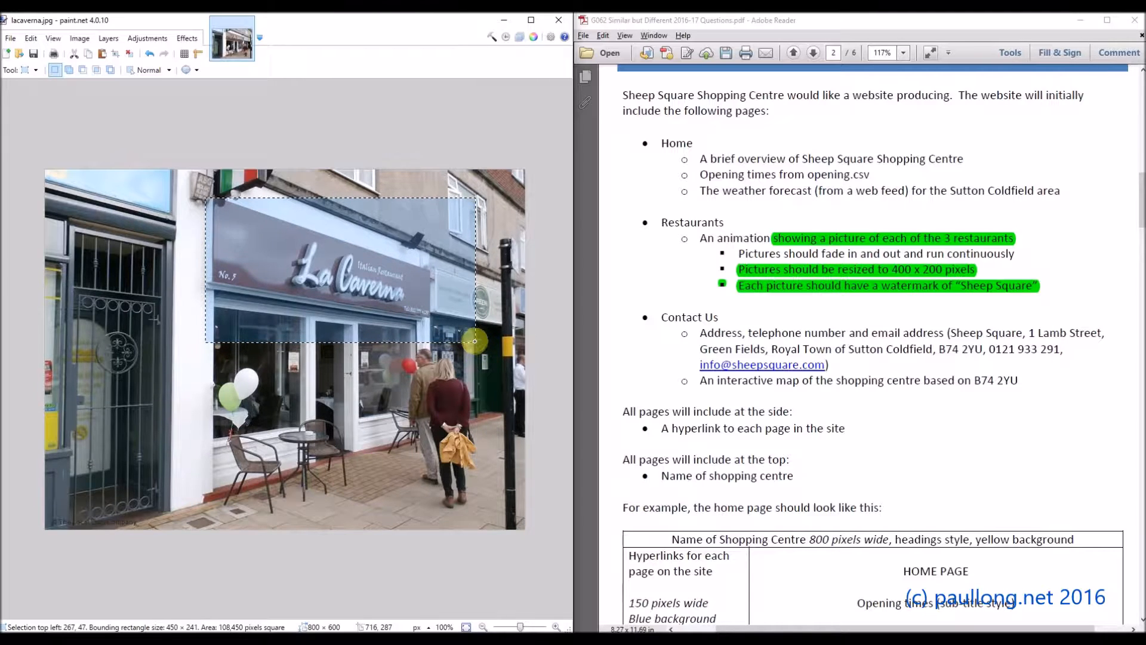
pyautogui.moveTo(474, 339); pyautogui.dragTo(473, 336)
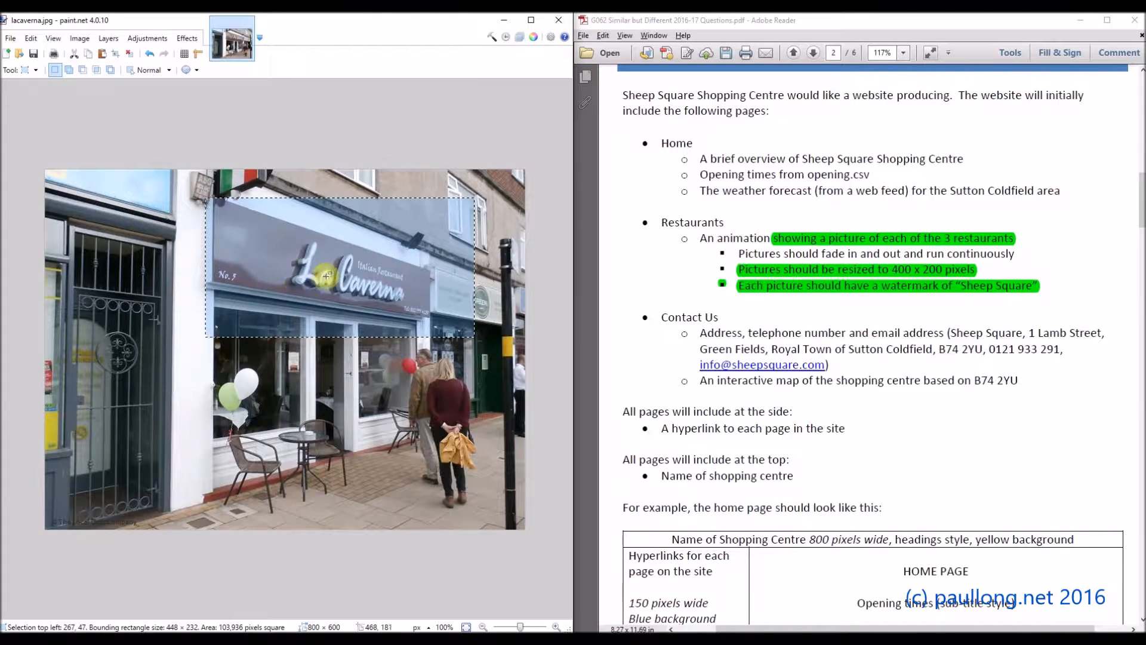
pyautogui.click(79, 38)
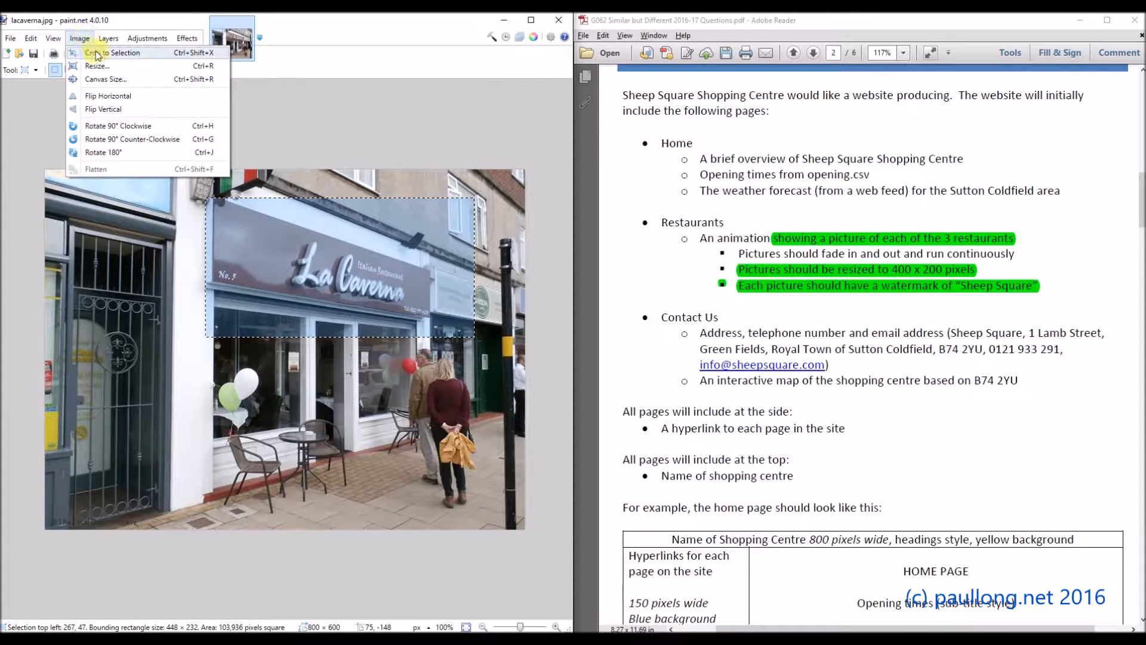
pyautogui.click(99, 53)
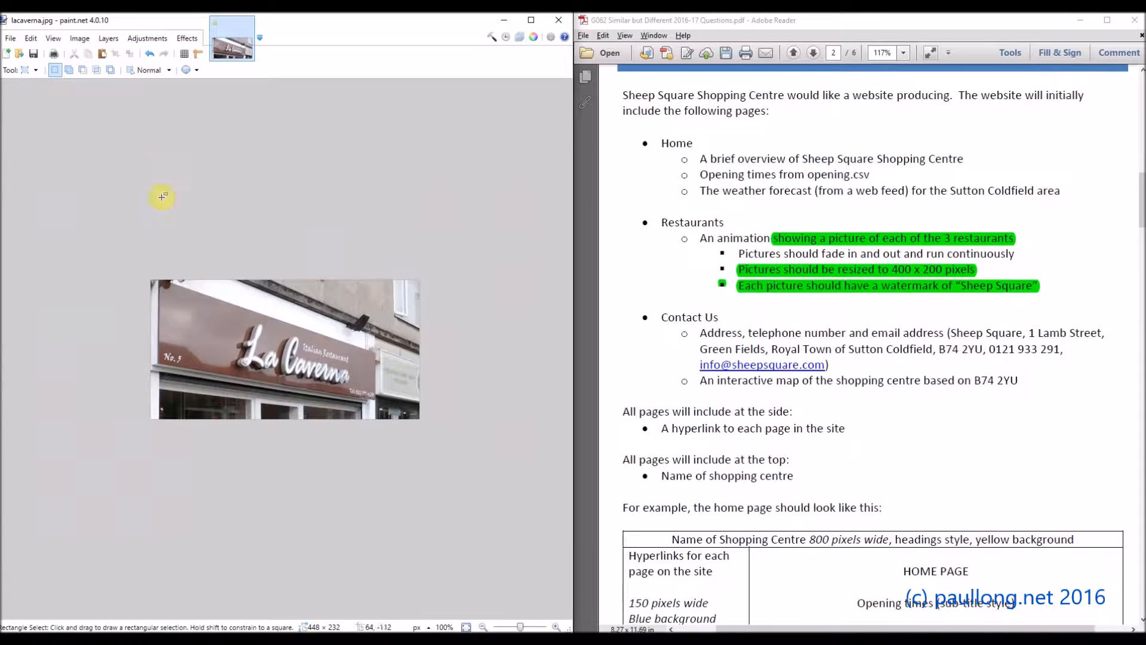
# Save the cropped picture as a separate JPEG named lacaverna cropped.jpg with quality 100
pyautogui.click(10, 38)
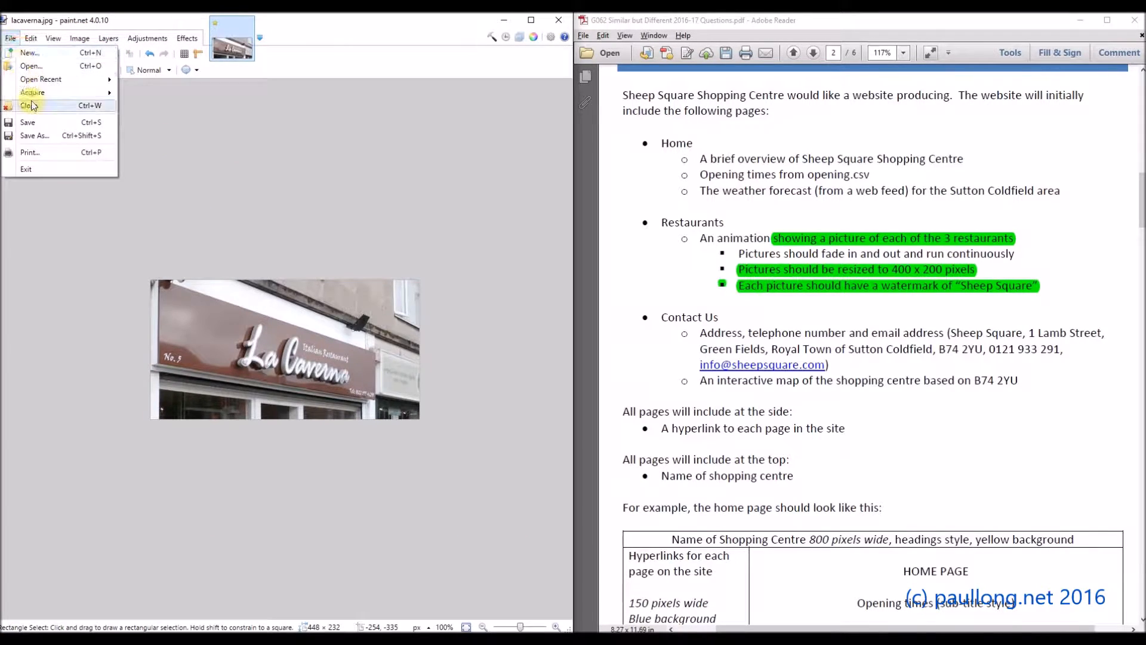
pyautogui.click(38, 136)
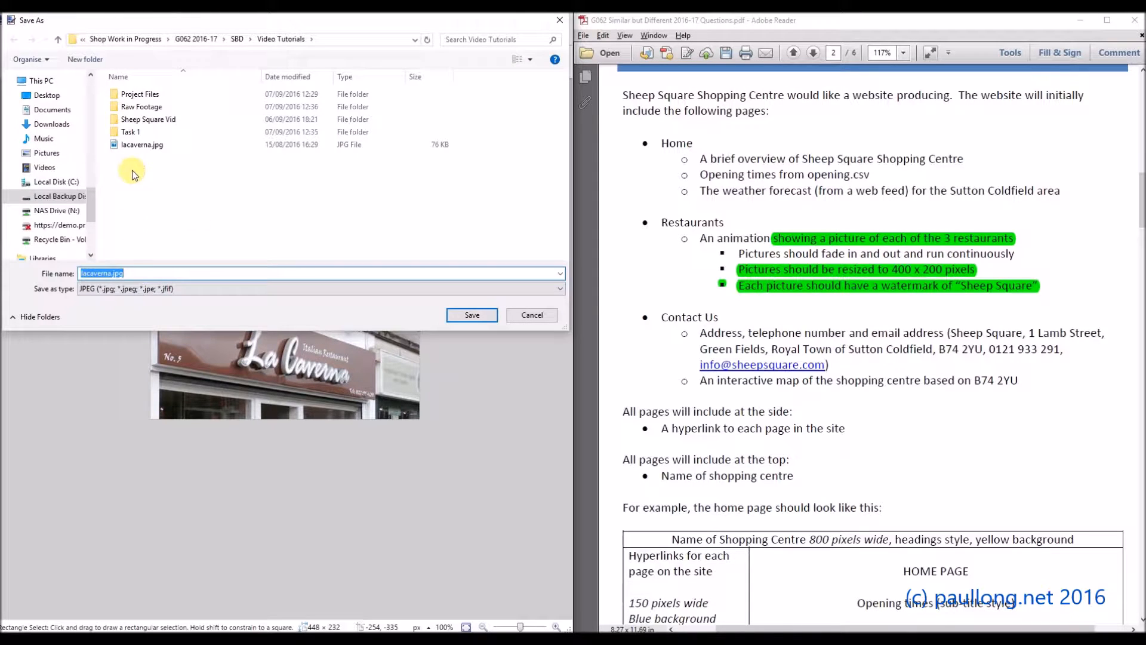
pyautogui.click(161, 289)
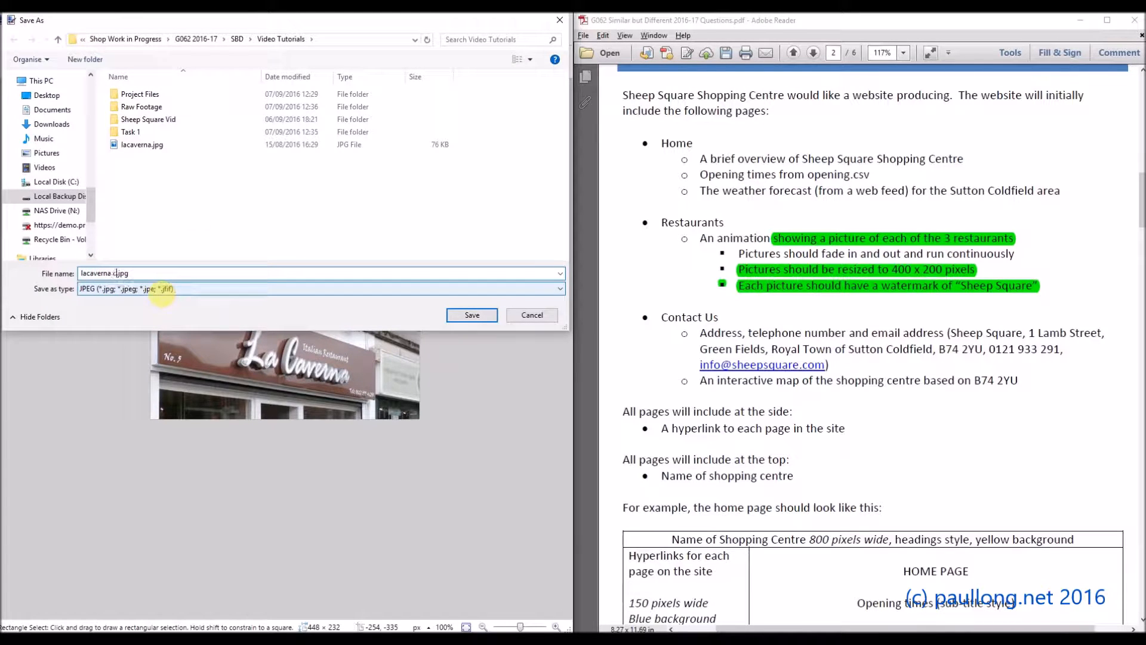
pyautogui.write('ped')
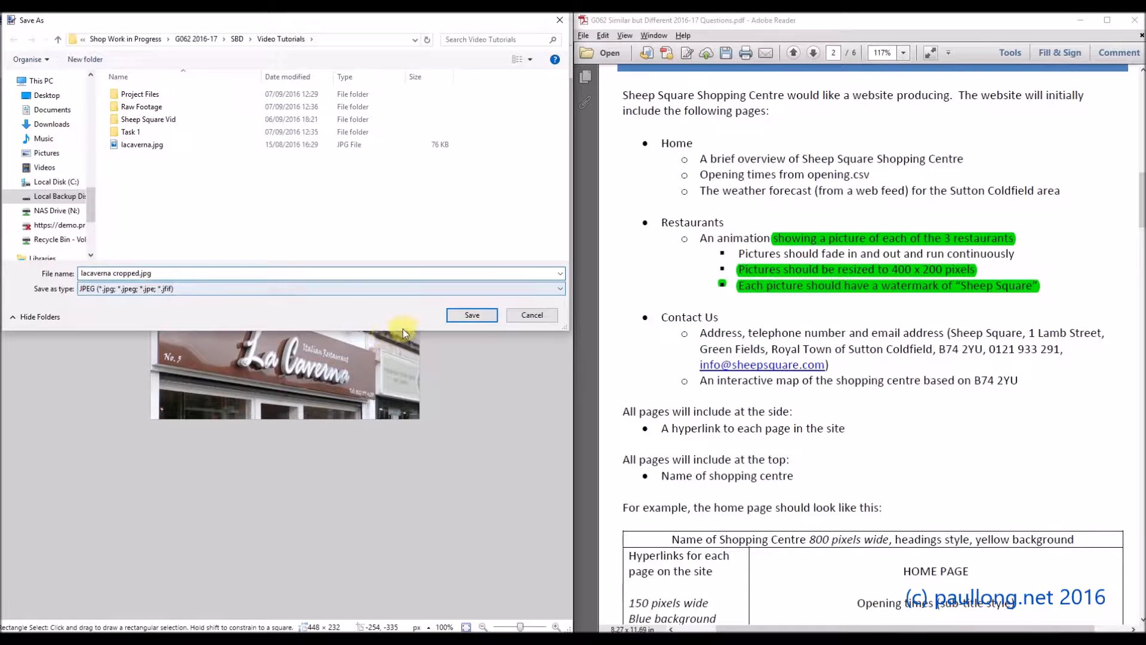
pyautogui.click(472, 315)
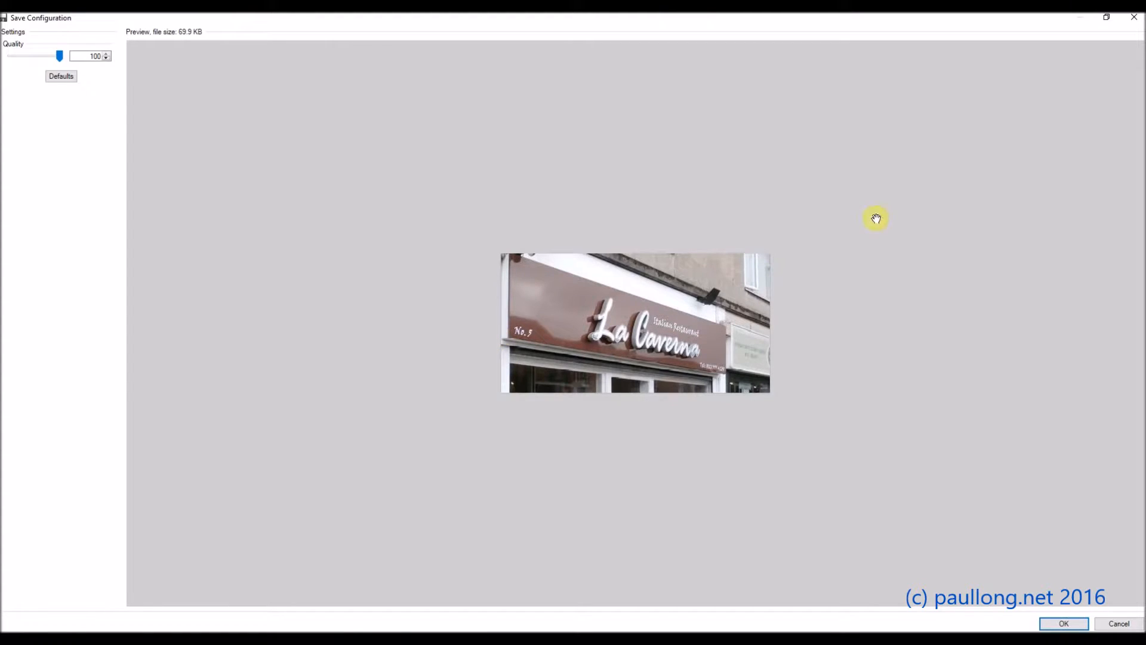
pyautogui.click(1063, 623)
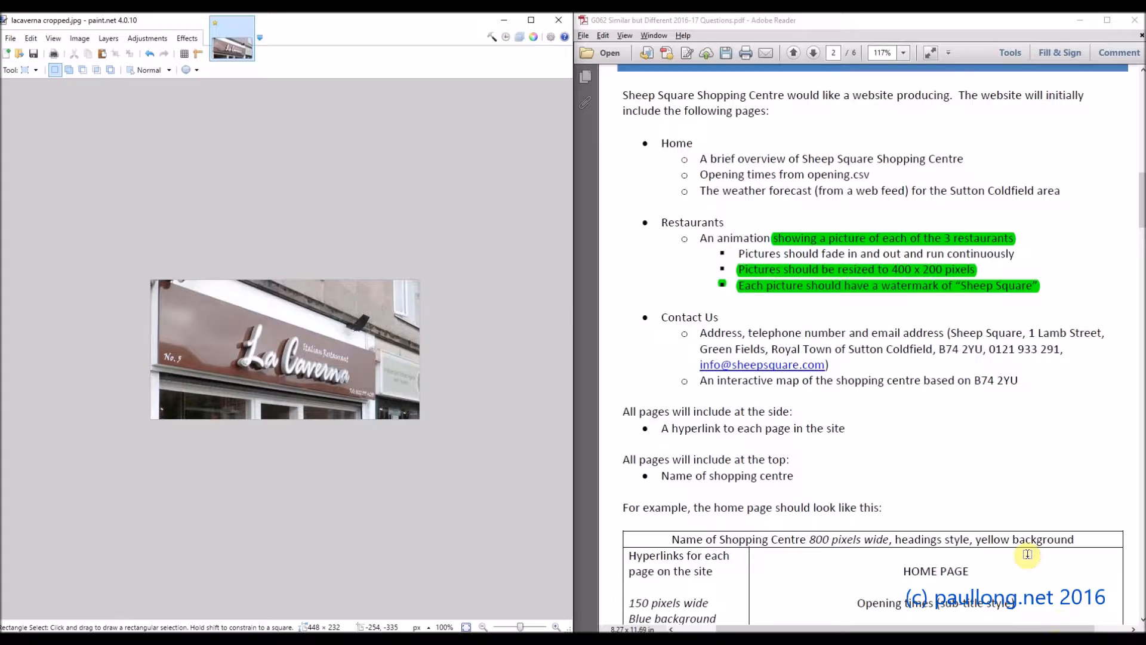
# Close paint.net and open the SnipClik configuration for lacaverna cropped.jpg from File Explorer
pyautogui.click(561, 25)
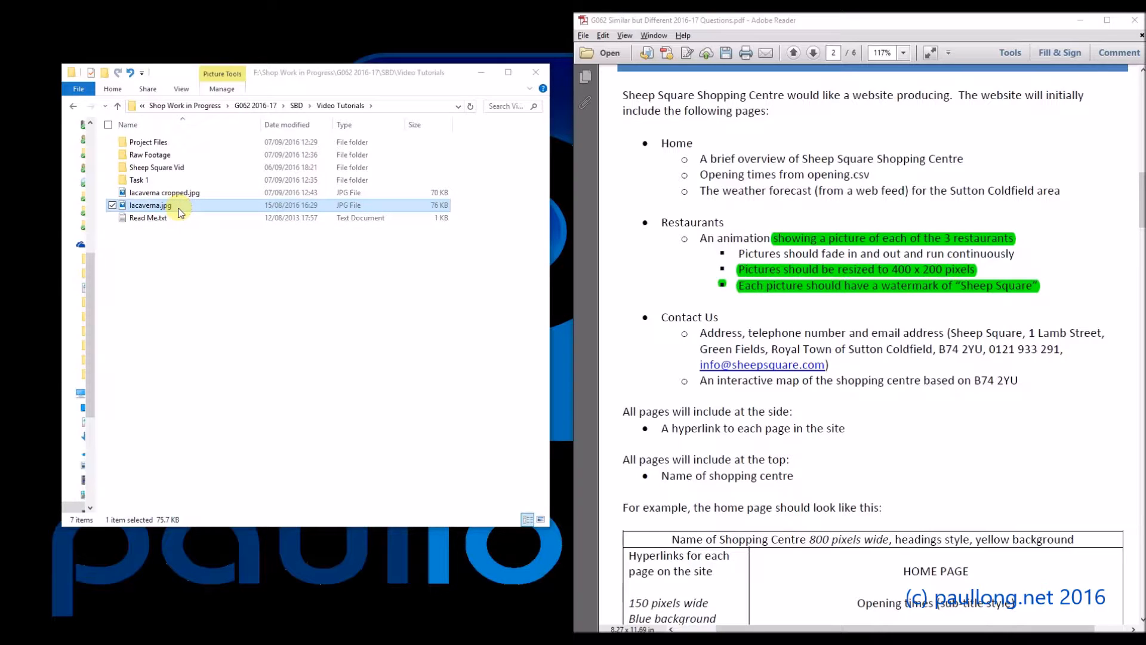
pyautogui.click(173, 192)
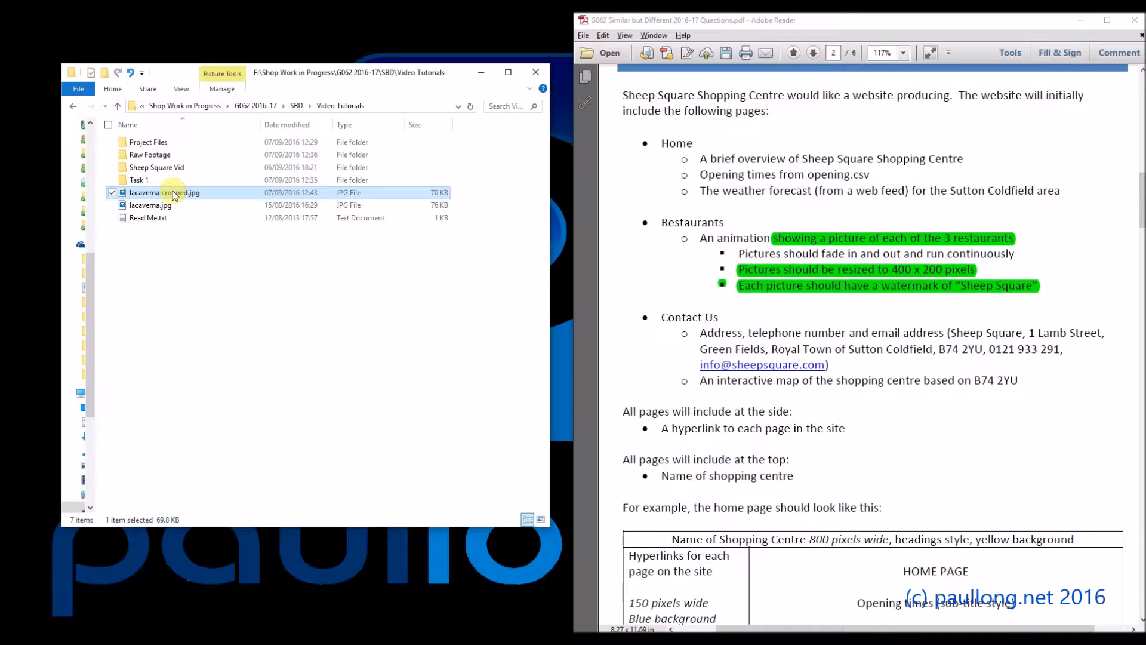
pyautogui.rightClick(173, 193)
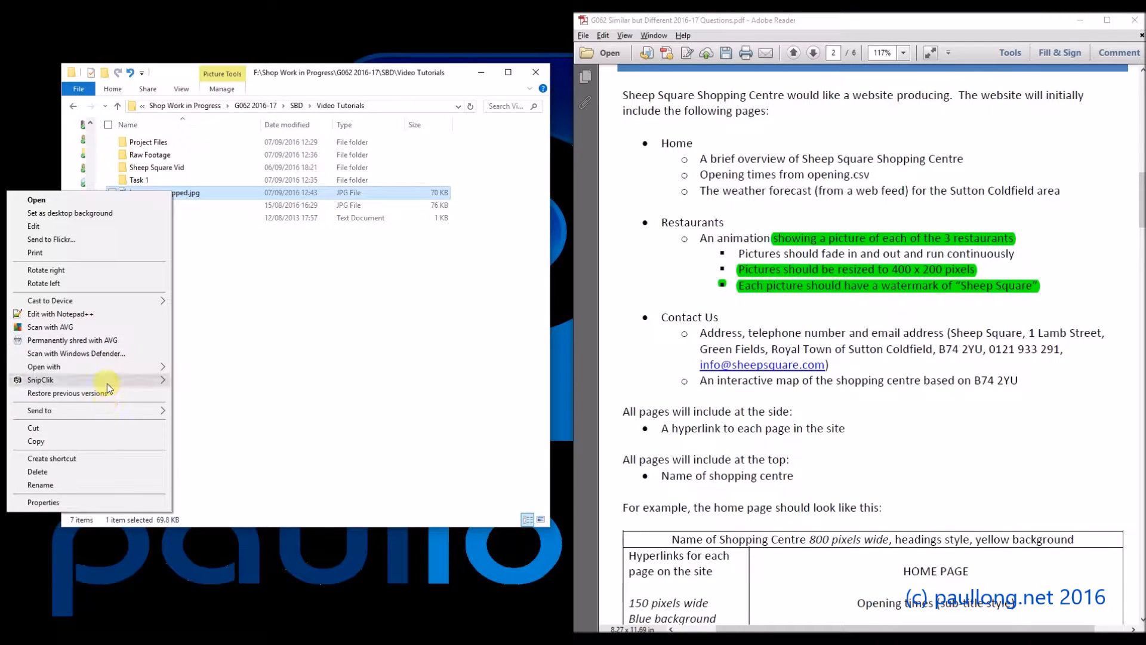
pyautogui.moveTo(106, 380)
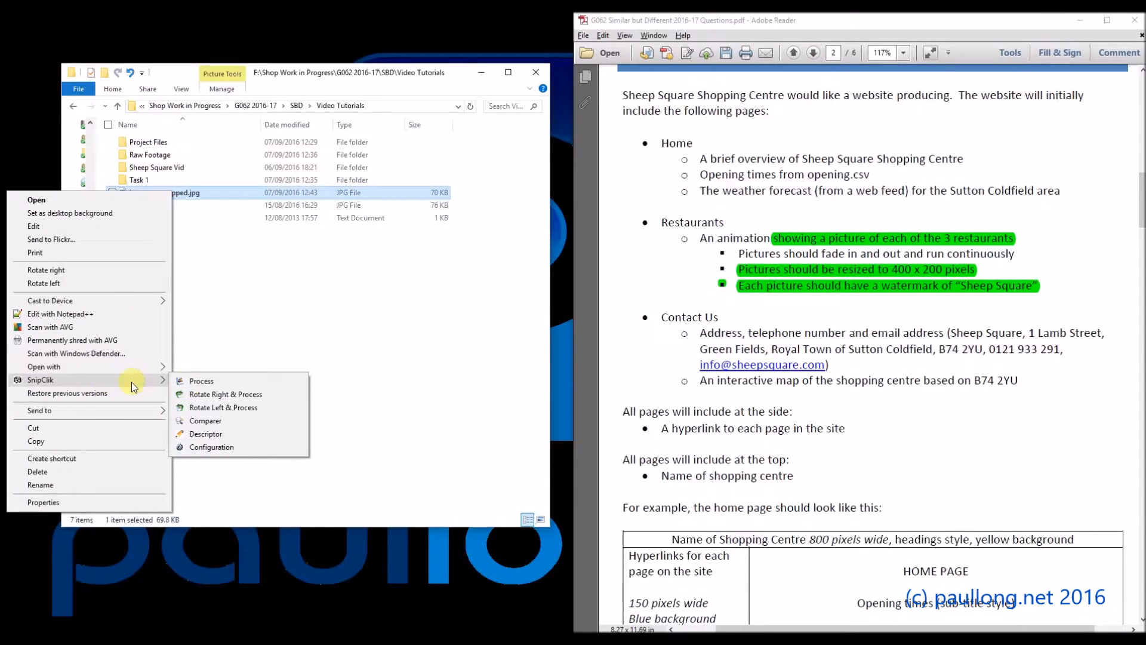
pyautogui.click(232, 449)
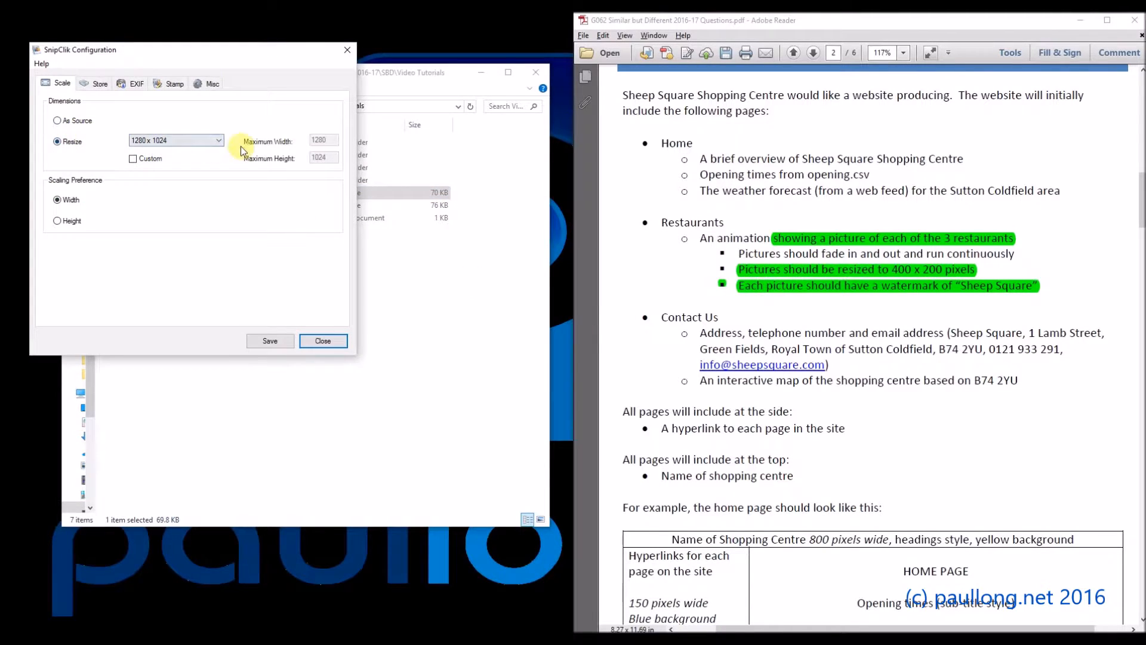
# Set a custom resize with a maximum width of 400 and a maximum height of 200
pyautogui.click(147, 160)
pyautogui.doubleClick(338, 138)
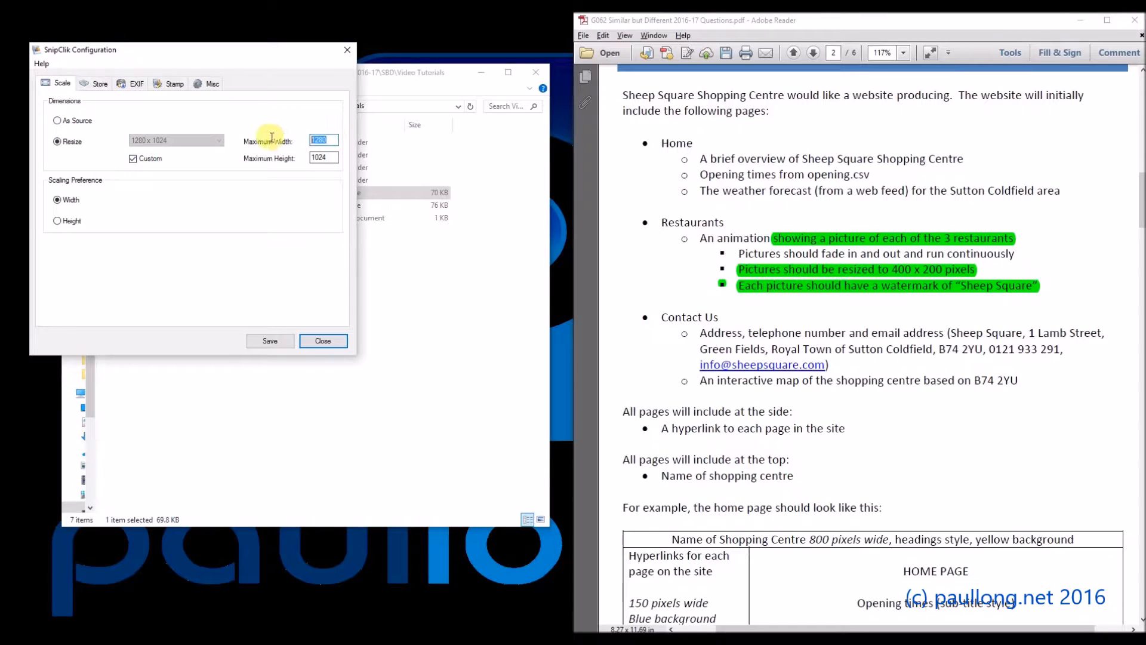
pyautogui.write('400')
pyautogui.doubleClick(336, 156)
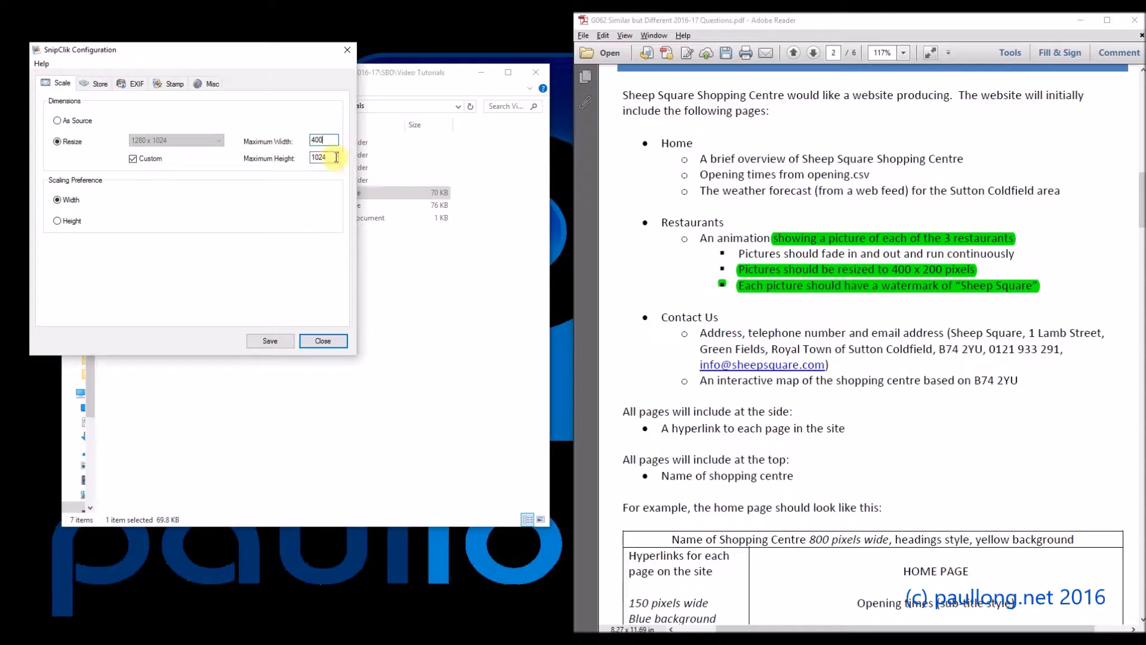
pyautogui.write('200')
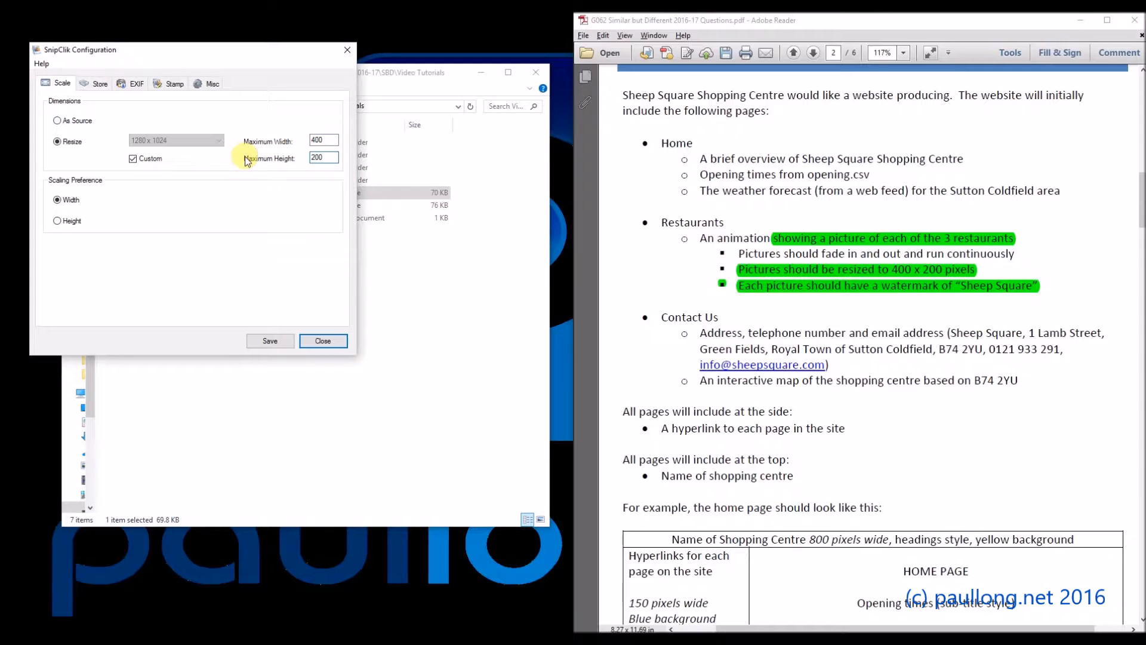
# Set processed images to save in the same folder and accept the file name options with the added extension placed before the name
pyautogui.click(100, 84)
pyautogui.click(70, 222)
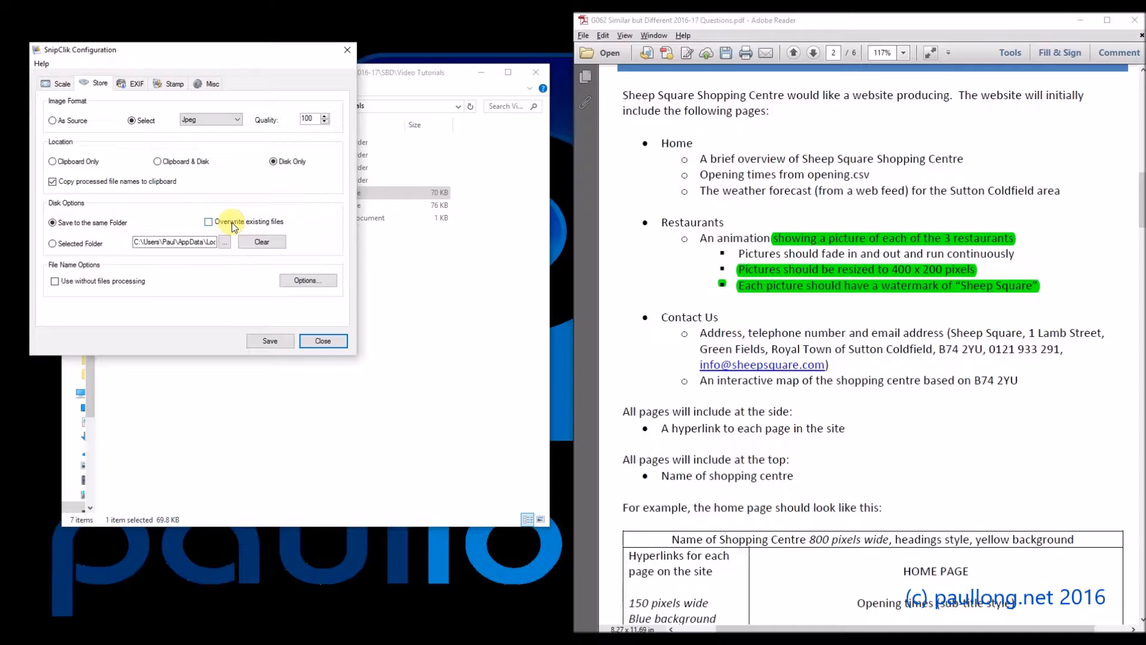
pyautogui.click(306, 282)
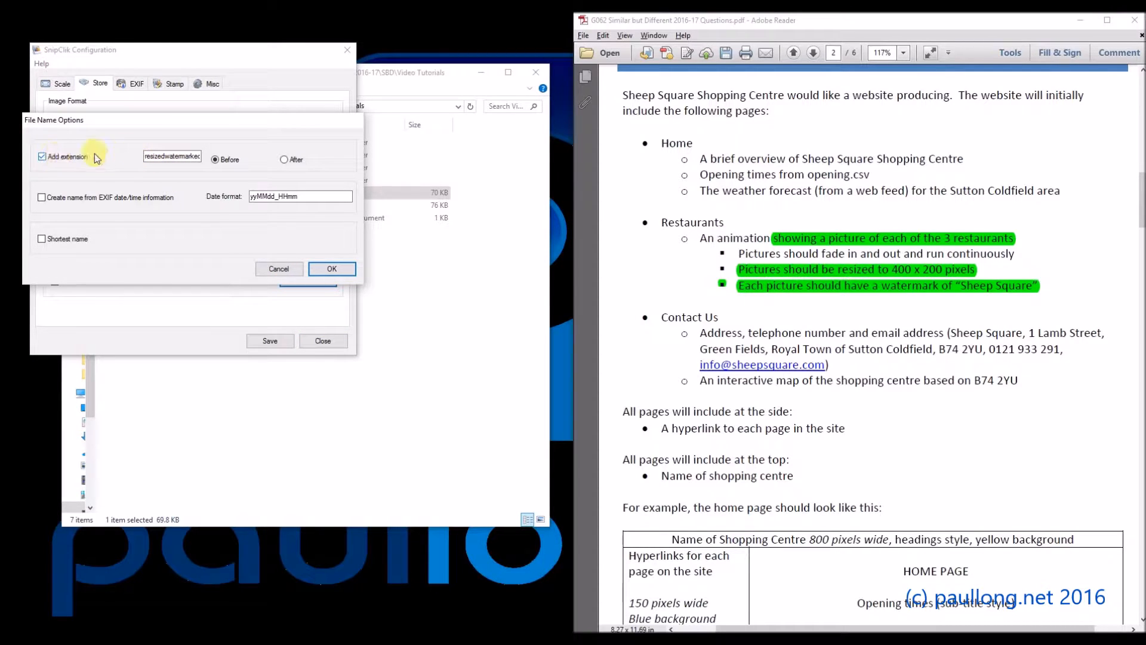
pyautogui.moveTo(146, 156)
pyautogui.mouseDown()
pyautogui.moveTo(220, 156)
pyautogui.moveTo(128, 156)
pyautogui.mouseUp()
pyautogui.click(333, 269)
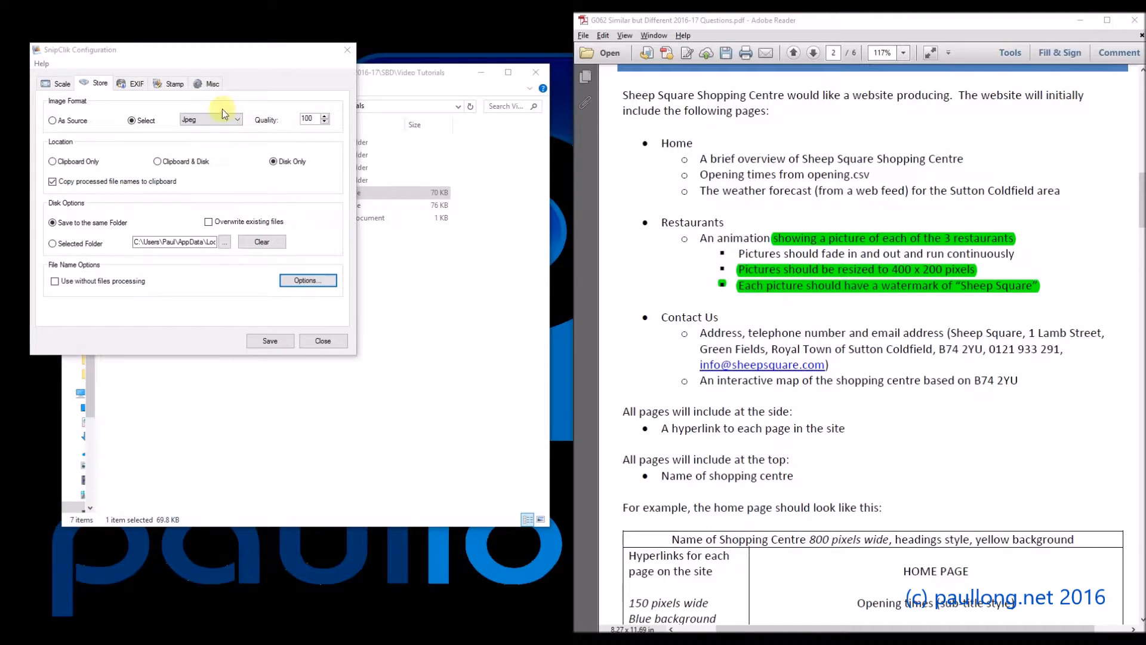
# Enable the image/text watermark and configure its text stamp to read "Sheep Square"
pyautogui.click(172, 83)
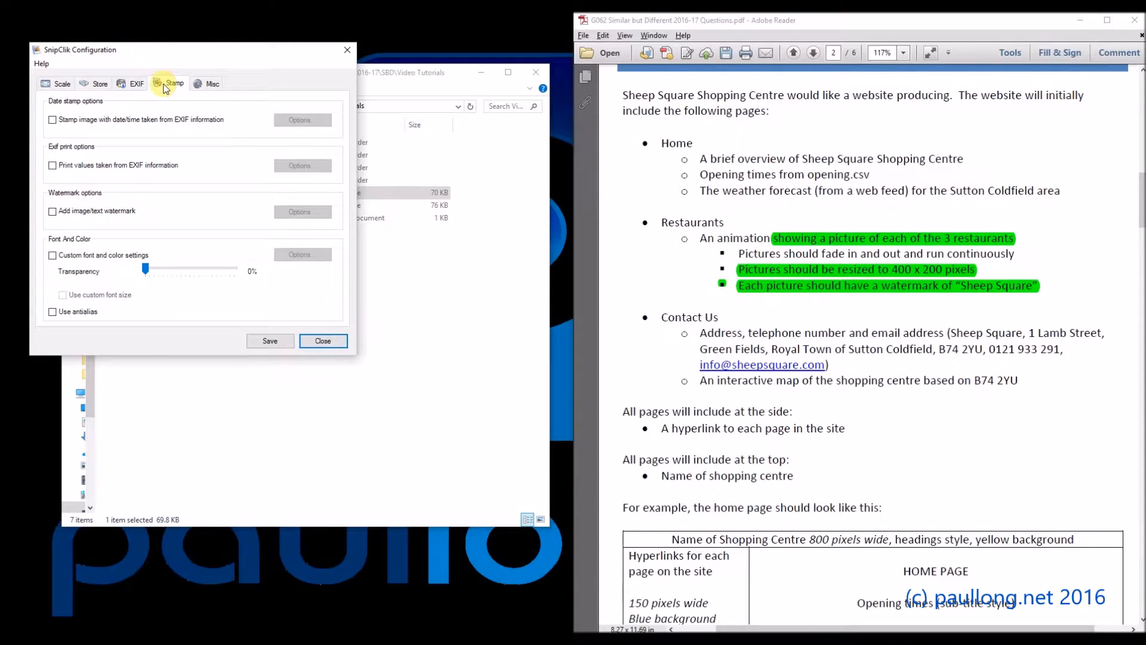
pyautogui.click(62, 214)
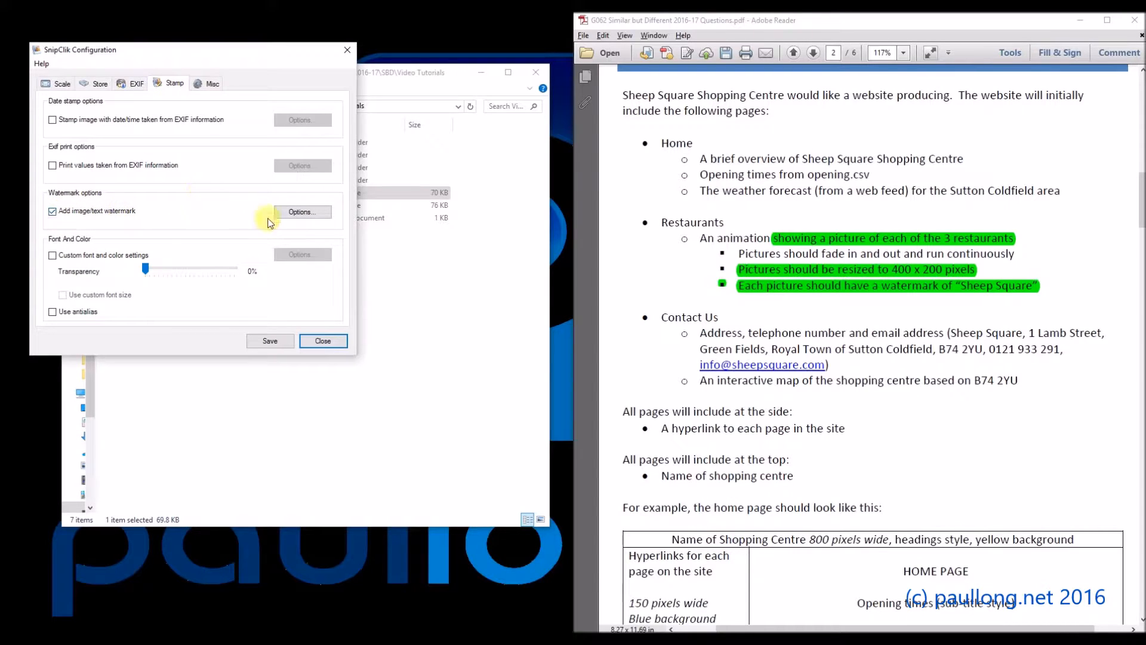
pyautogui.click(321, 216)
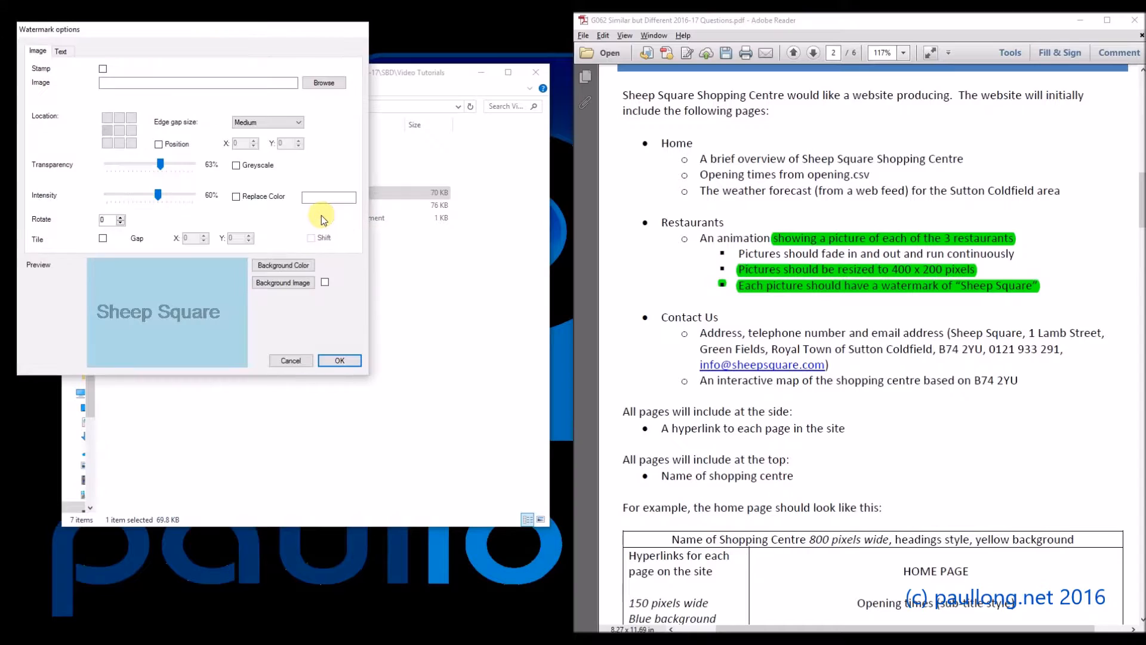
pyautogui.click(62, 52)
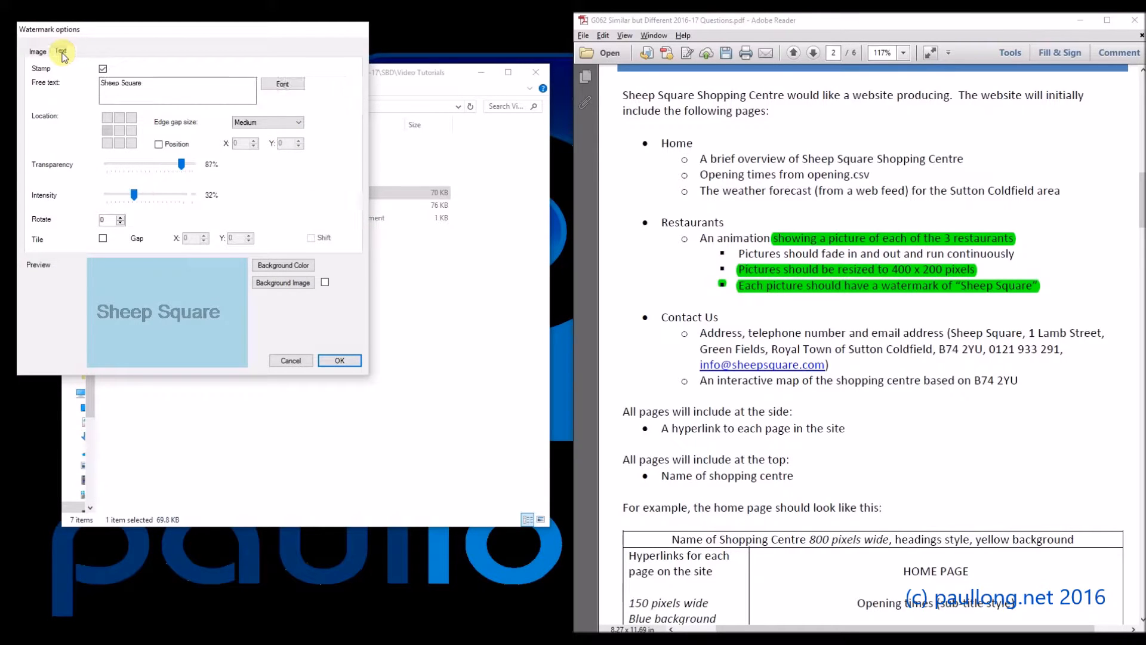
pyautogui.click(103, 69)
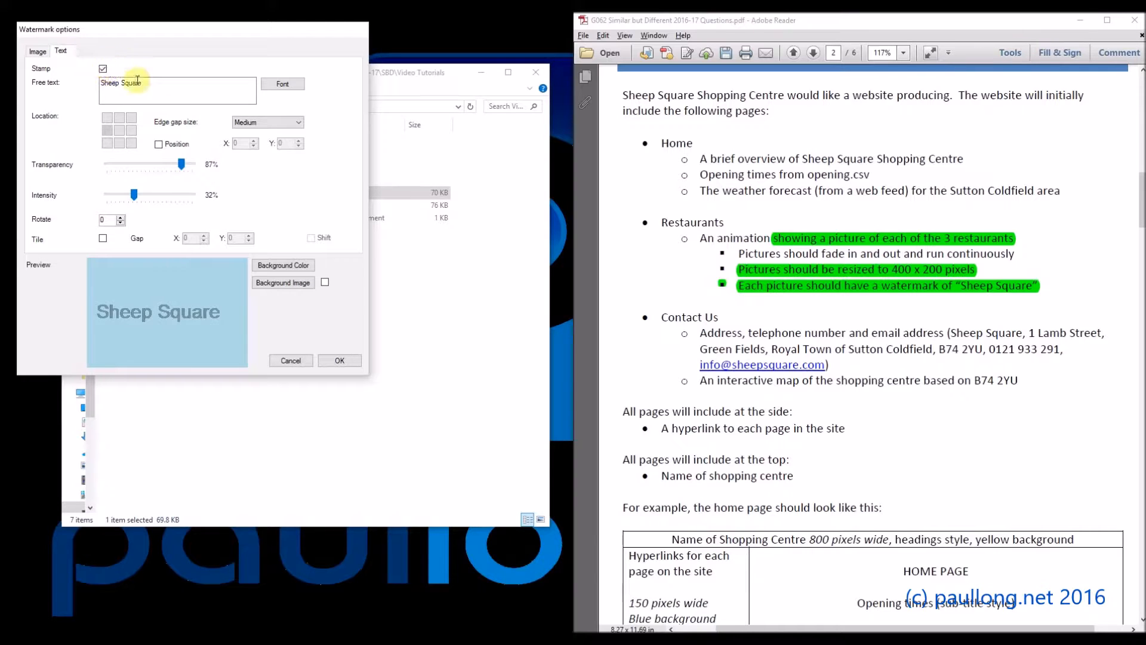
pyautogui.moveTo(158, 83)
pyautogui.mouseDown()
pyautogui.moveTo(90, 82)
pyautogui.moveTo(179, 84)
pyautogui.moveTo(87, 83)
pyautogui.moveTo(171, 83)
pyautogui.mouseUp()
pyautogui.click(119, 130)
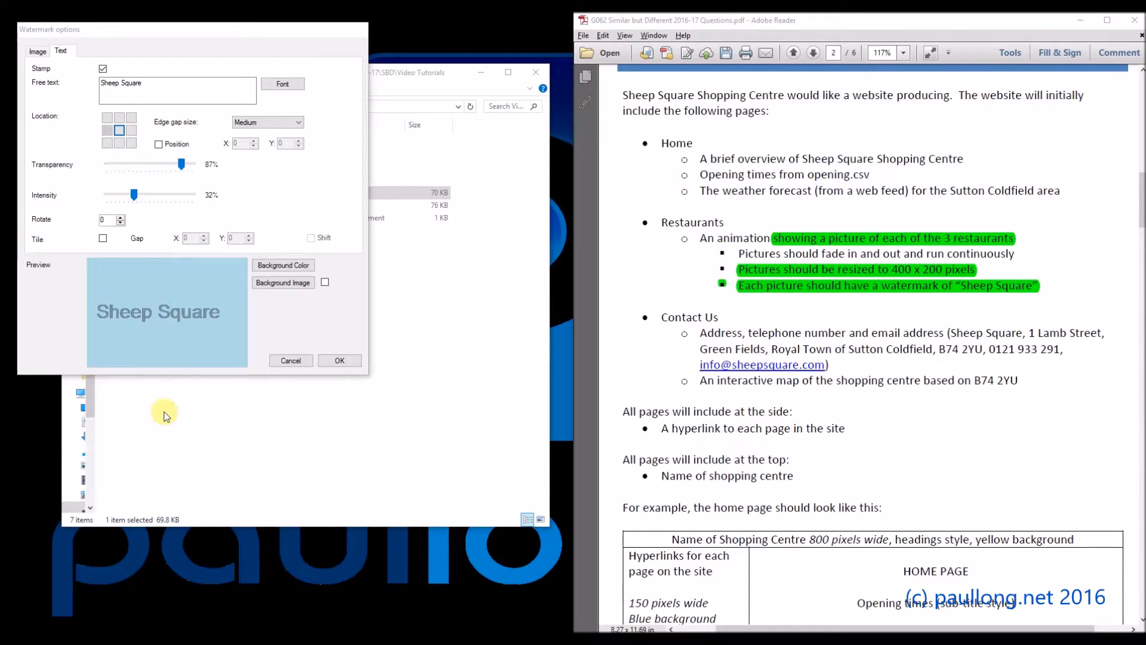
# Accept the watermark options, save the SnipClik configuration and close it
pyautogui.click(349, 361)
pyautogui.click(278, 342)
pyautogui.click(619, 370)
pyautogui.click(334, 342)
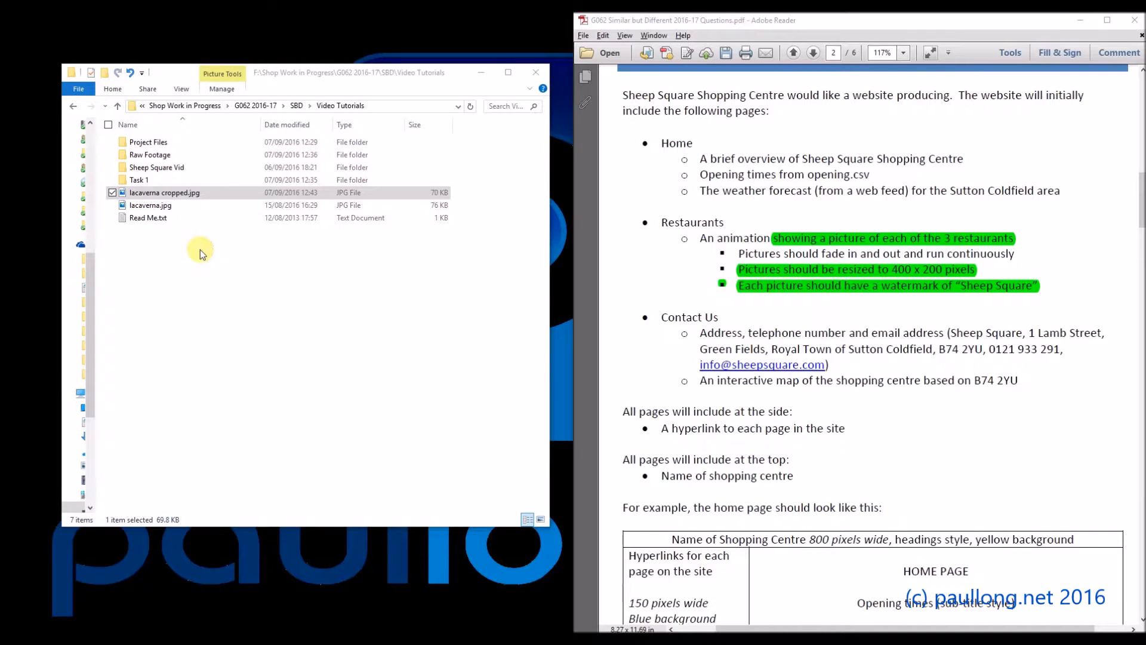
# Process only lacaverna cropped.jpg with SnipClik using the saved configuration
pyautogui.keyDown('ctrl'); pyautogui.click(179, 206); pyautogui.keyUp('ctrl')
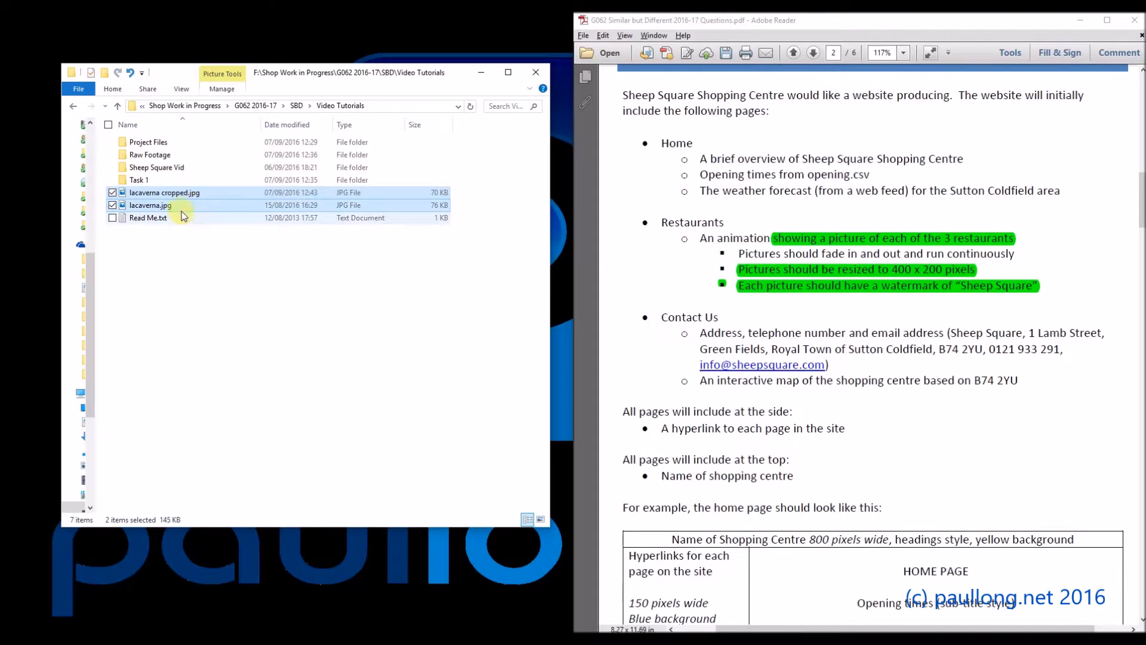
pyautogui.click(187, 197)
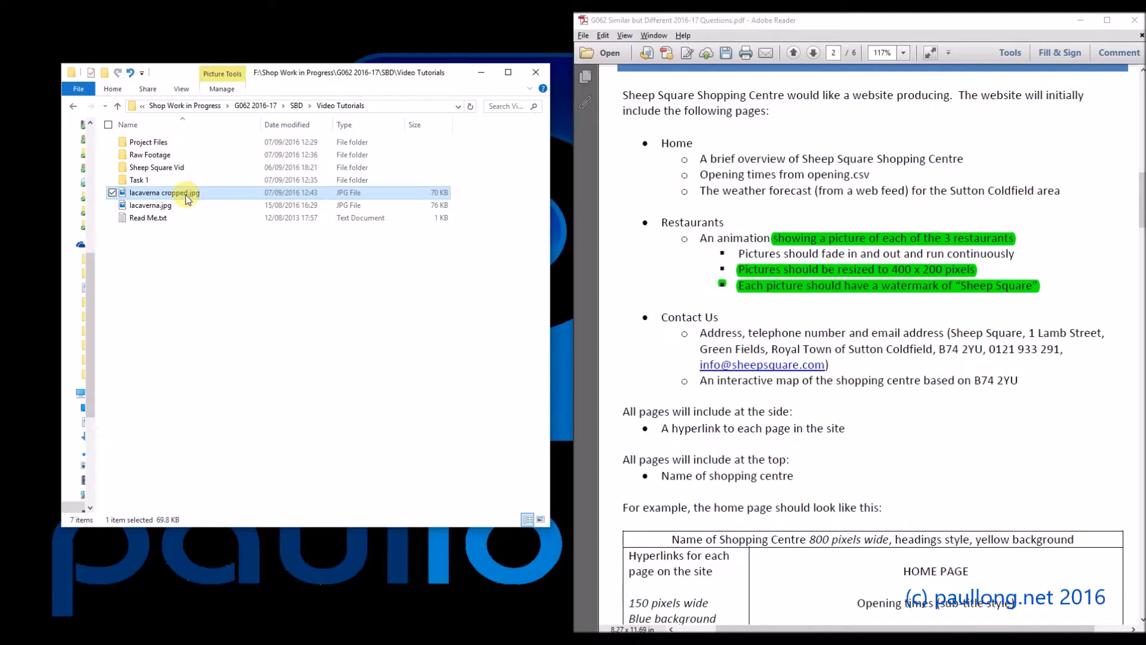
pyautogui.rightClick(187, 197)
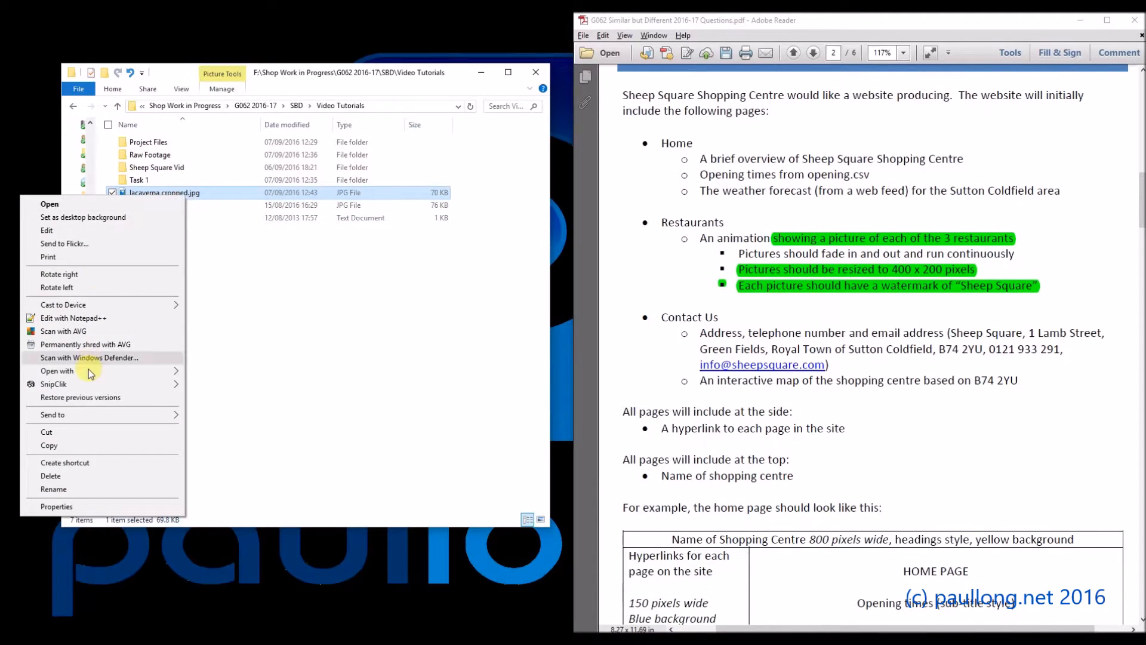
pyautogui.moveTo(90, 385)
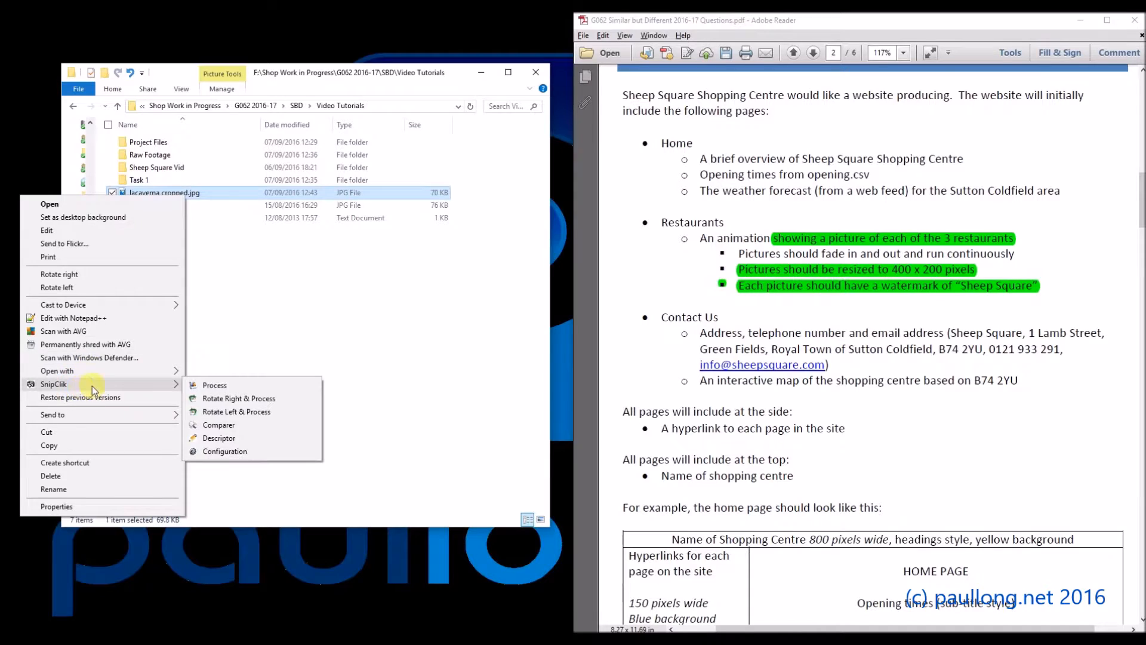
pyautogui.click(227, 388)
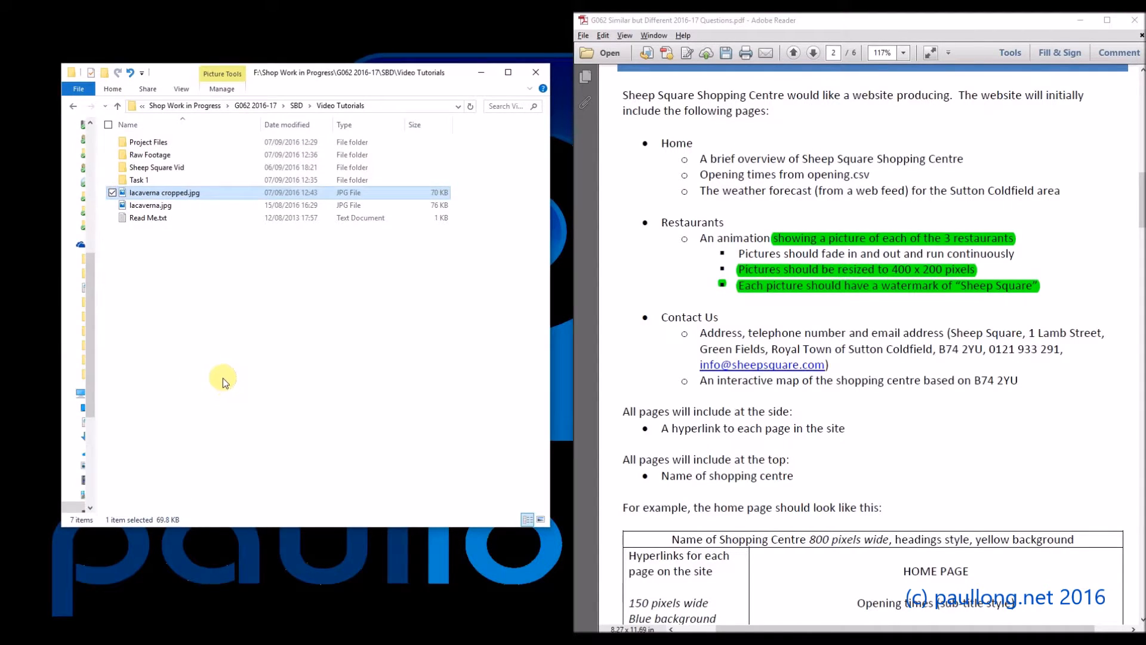
# View the processed resizedwatermarked-lacaverna cropped.jpg to check its watermark, and close the viewer
pyautogui.click(245, 234)
pyautogui.click(243, 270)
pyautogui.doubleClick(224, 231)
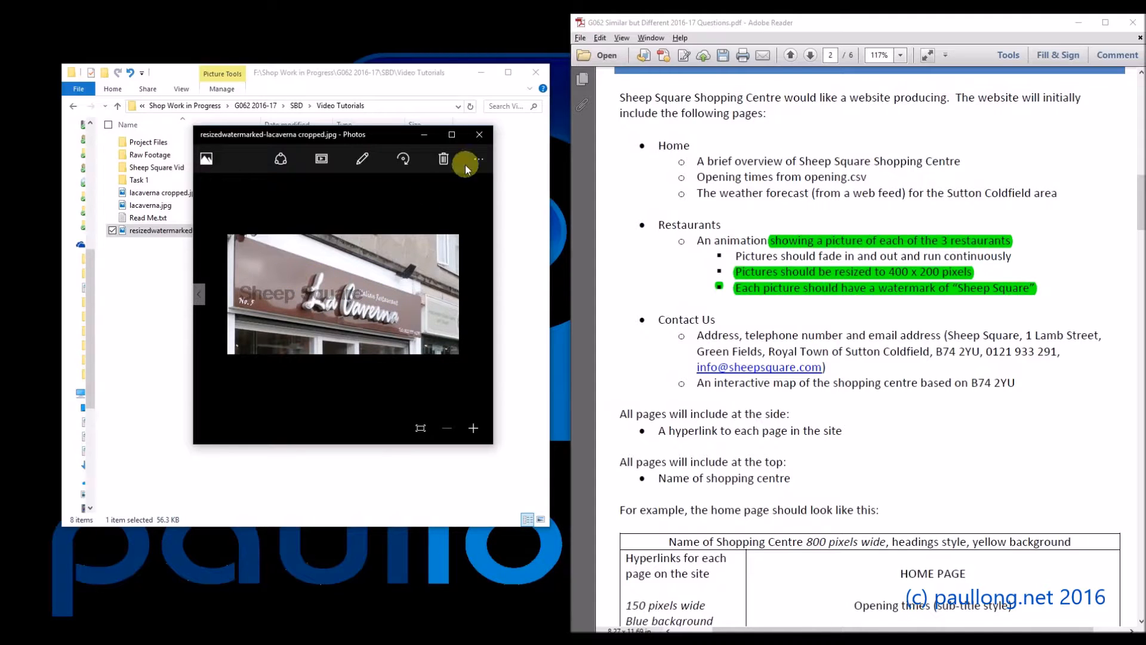
pyautogui.click(477, 135)
# Check question (c)(i) about resizing and watermark evidence in the questions PDF, and switch to the answers PDF
pyautogui.scroll(-10, 745, 309)
pyautogui.scroll(-1, 745, 309)
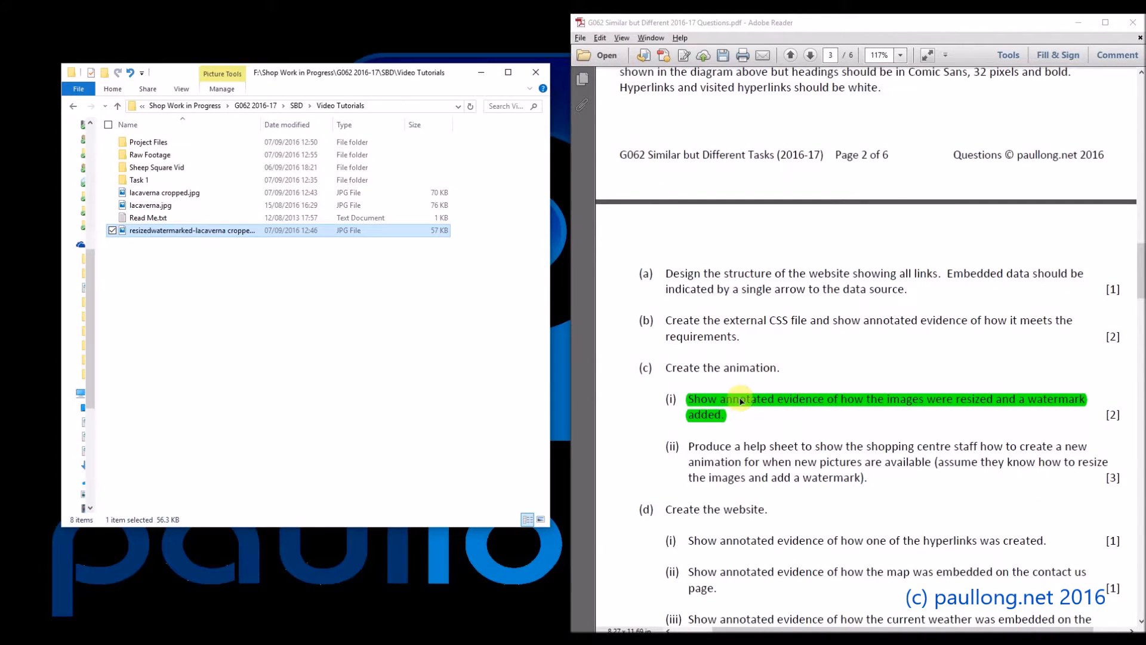
pyautogui.click(1084, 21)
pyautogui.click(1084, 21)
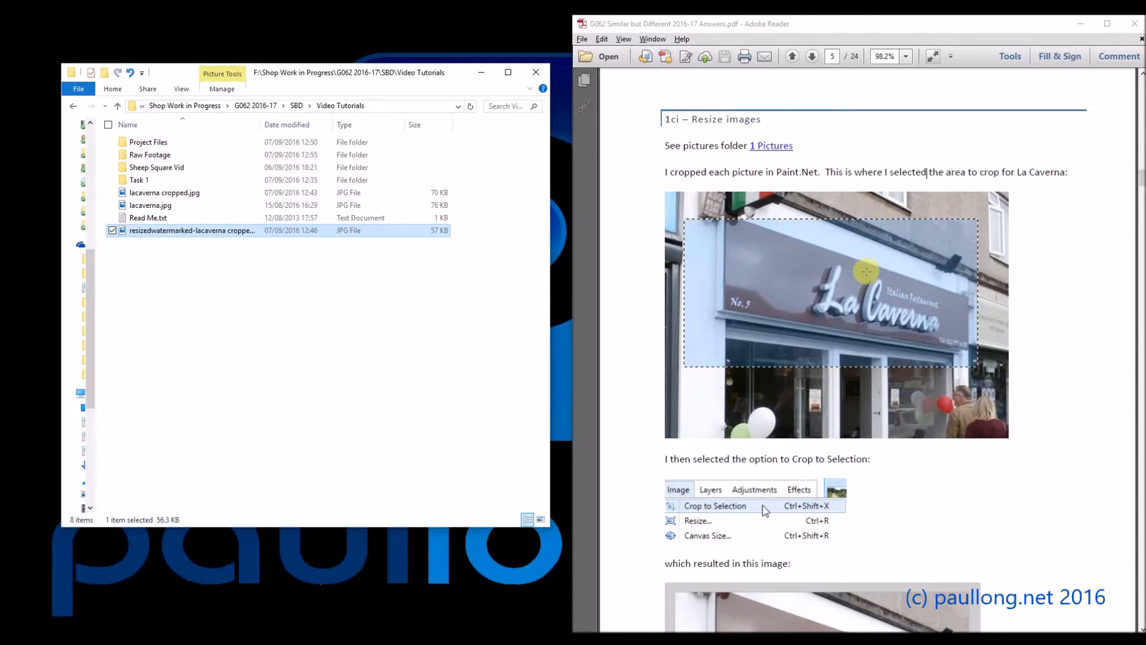
# Examine the 1ci Resize images answer on pages 5 to 7, covering cropping, SnipClik settings, processing and the watermarked images
pyautogui.scroll(-3, 943, 298)
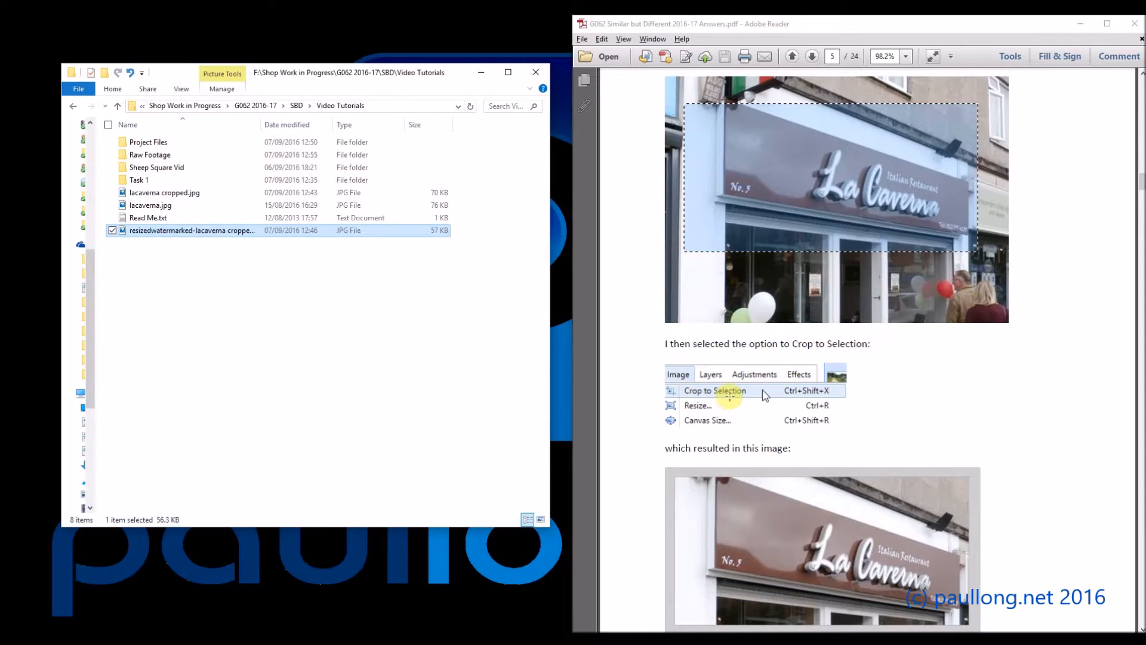
pyautogui.scroll(-3, 746, 409)
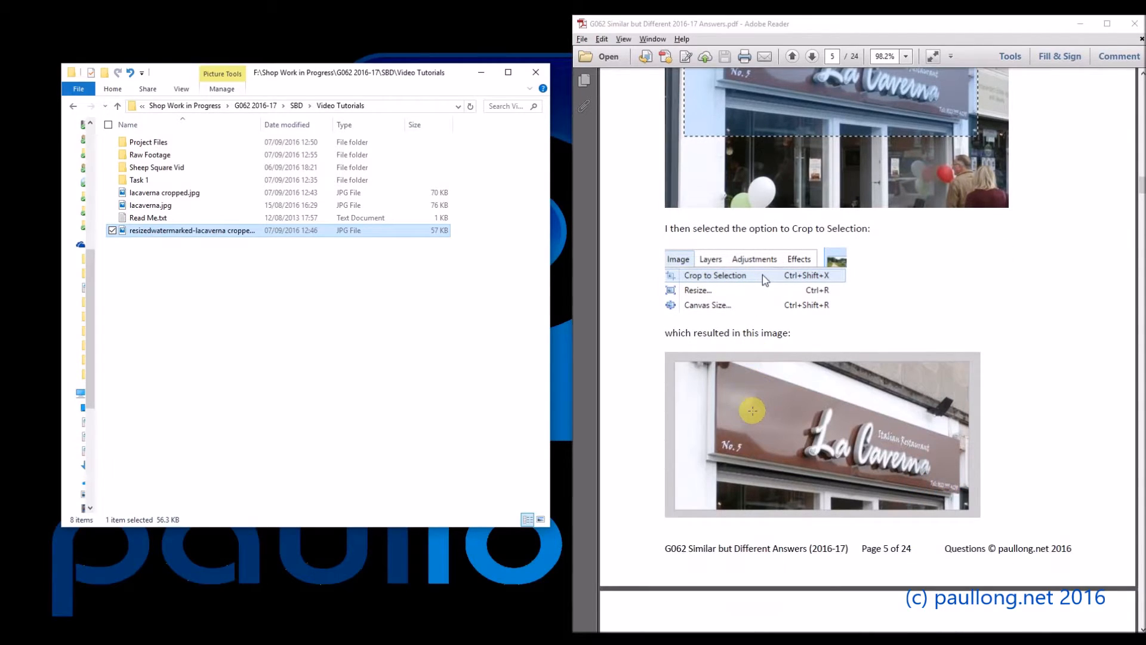
pyautogui.scroll(-1, 752, 411)
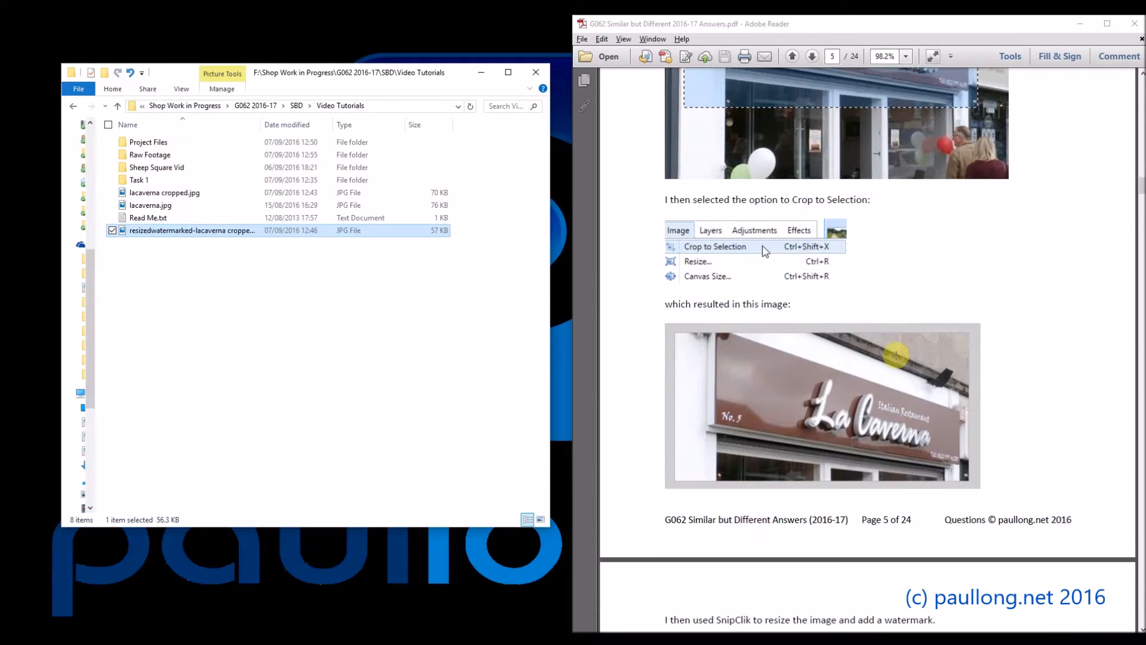
pyautogui.scroll(-1, 895, 357)
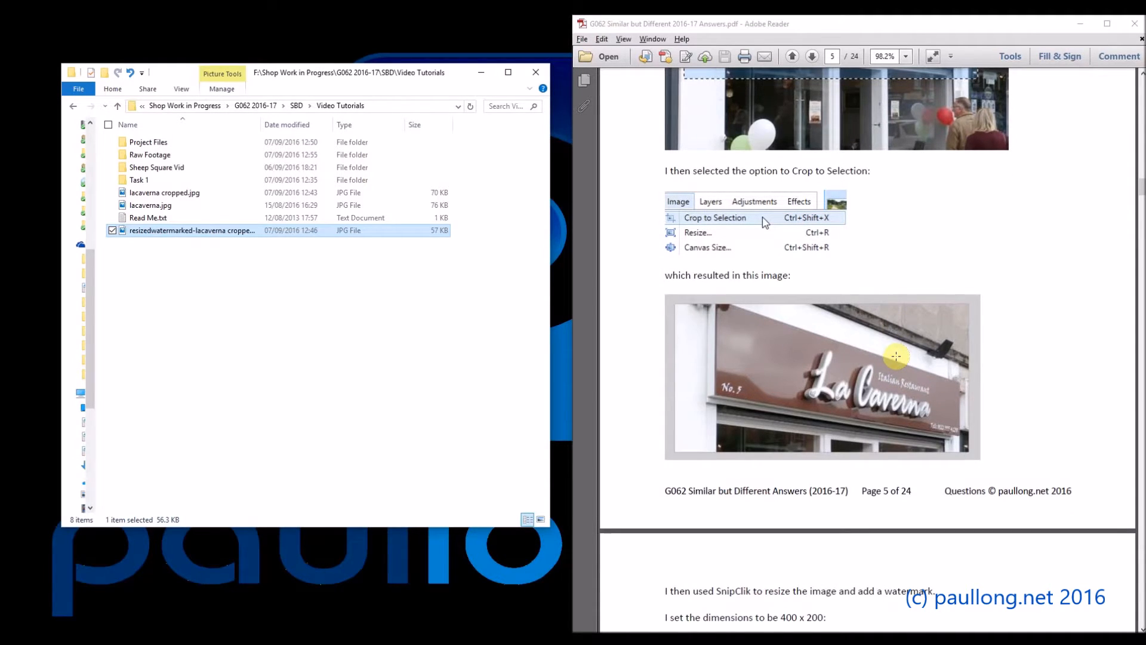
pyautogui.scroll(-10, 895, 355)
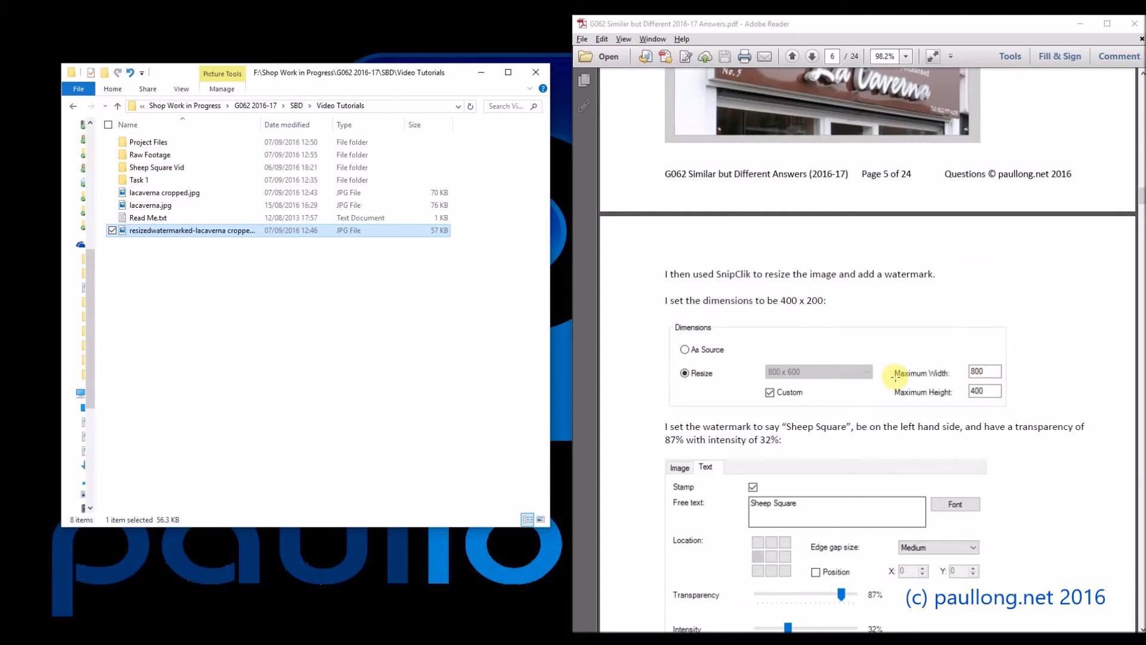
pyautogui.scroll(-3, 670, 312)
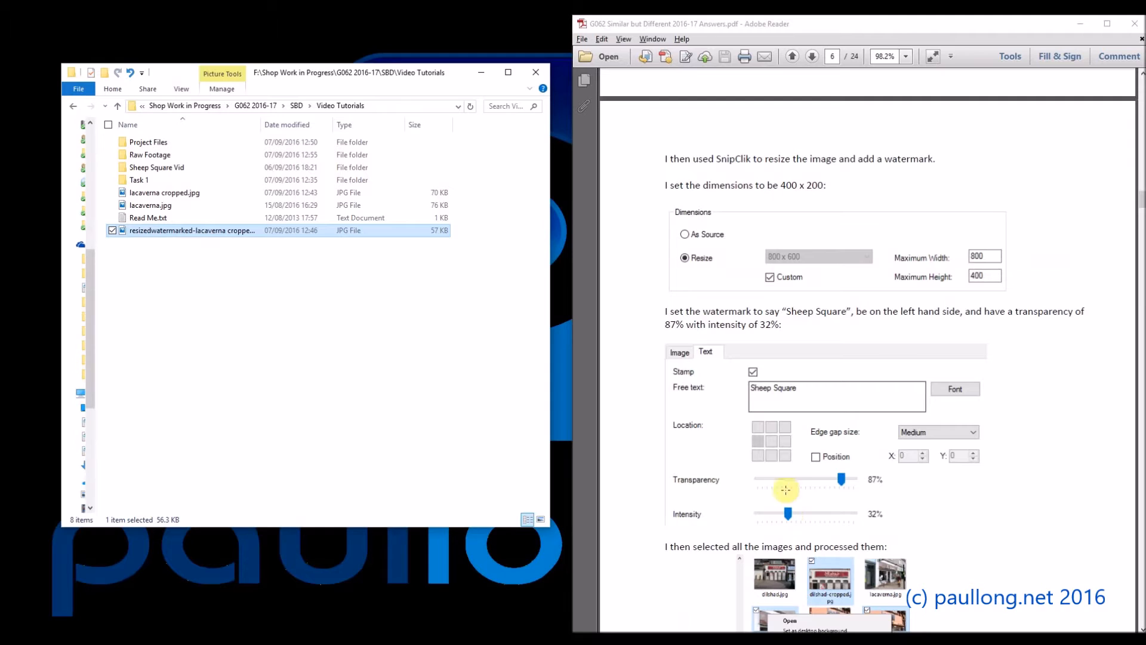
pyautogui.scroll(-2, 816, 314)
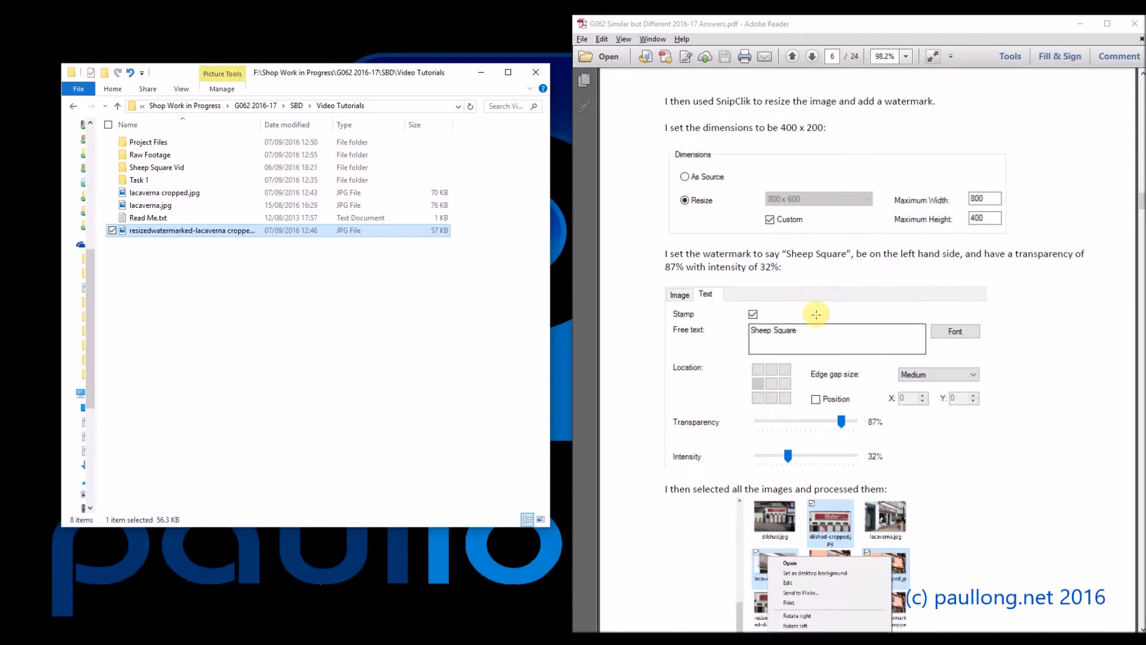
pyautogui.scroll(-5, 816, 315)
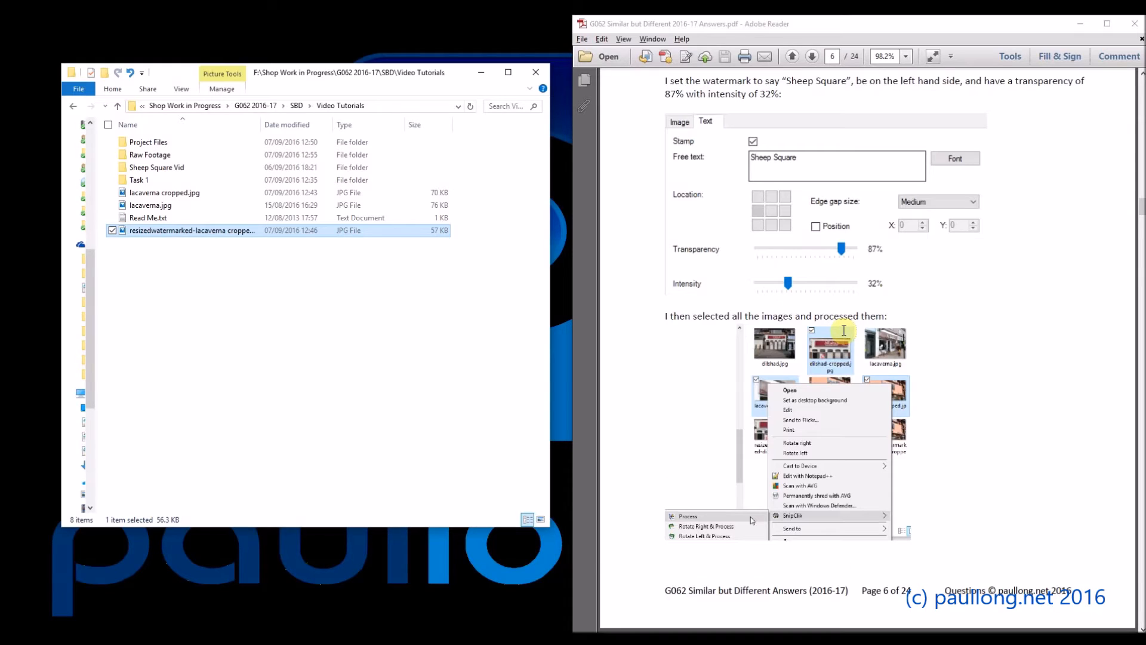
pyautogui.scroll(-5, 843, 330)
pyautogui.scroll(-3, 844, 329)
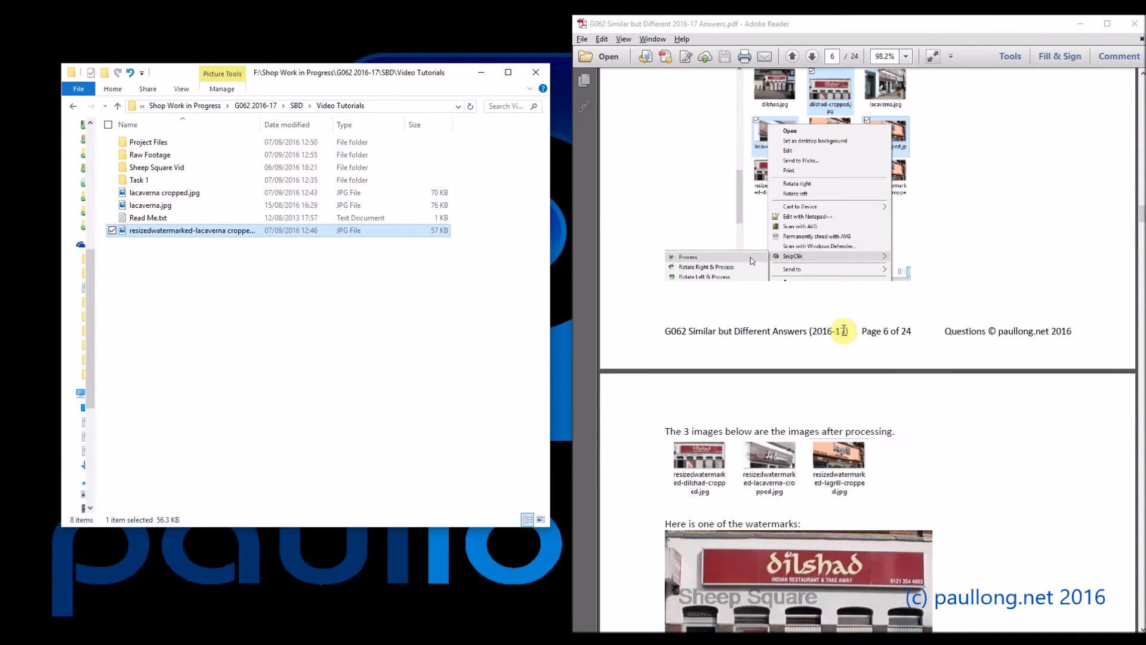
pyautogui.scroll(-2, 844, 331)
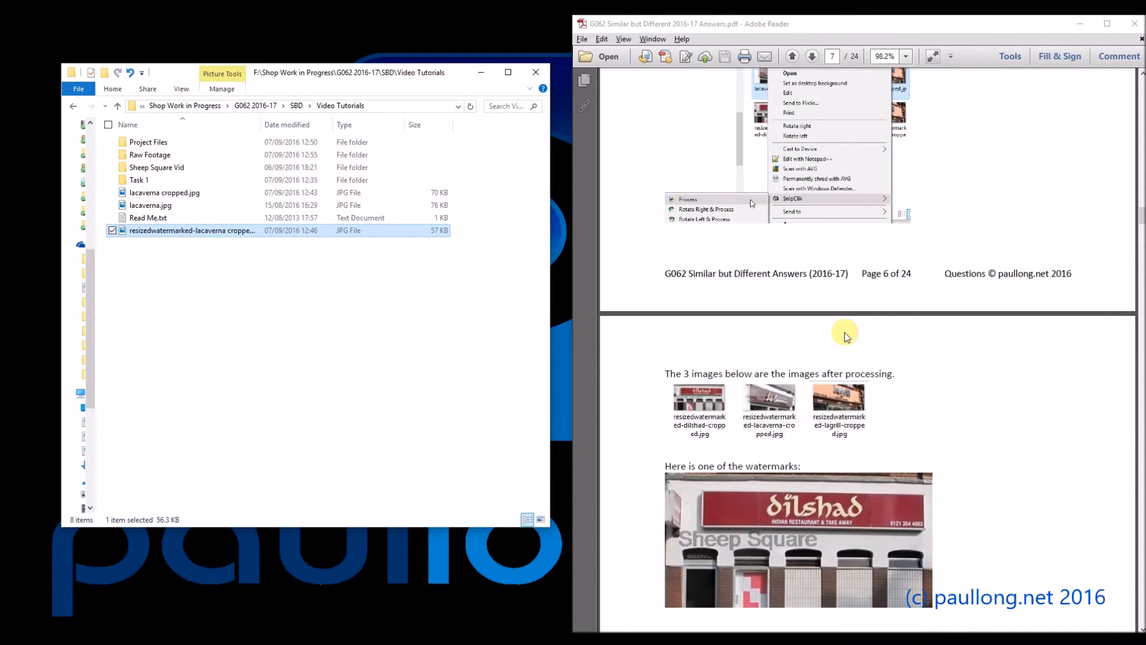
pyautogui.scroll(-3, 846, 336)
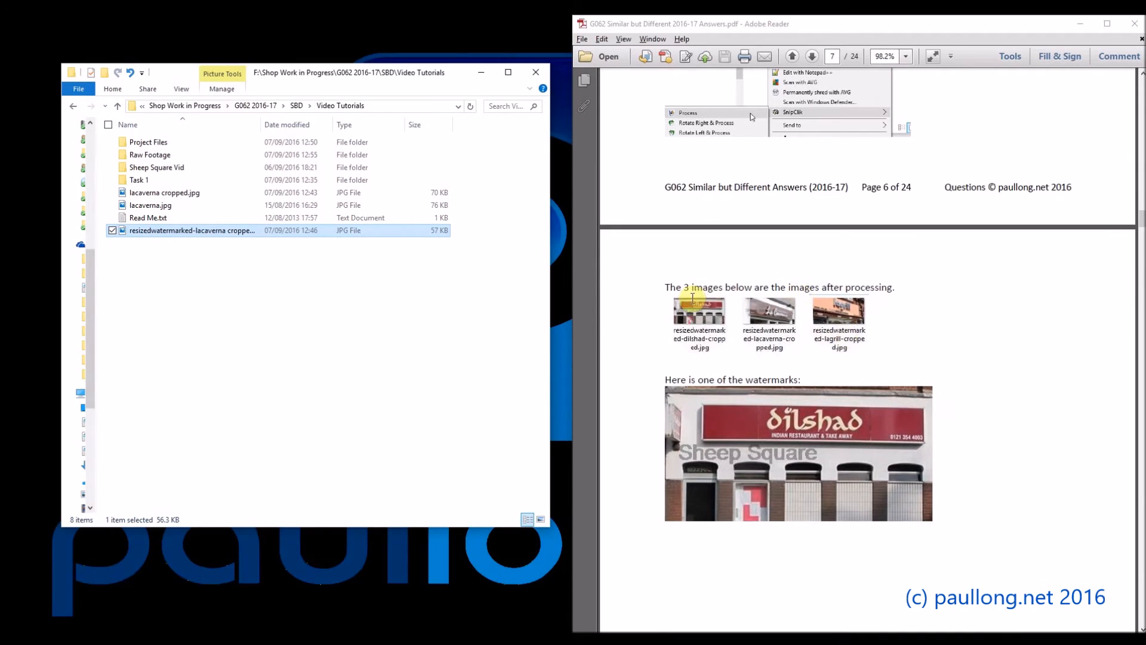